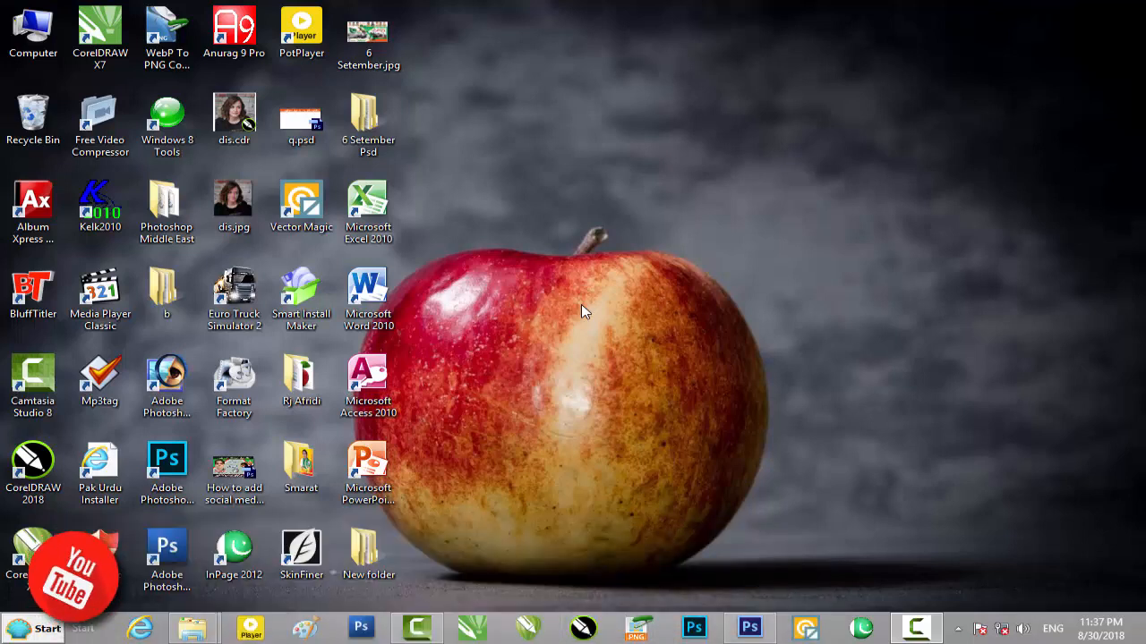
Step: Open the Adobe Photoshop Tutorials subfolder of 6 Setember Psd and examine the finished design 6 Setember 1965 (1).jpg
double_click(366, 116)
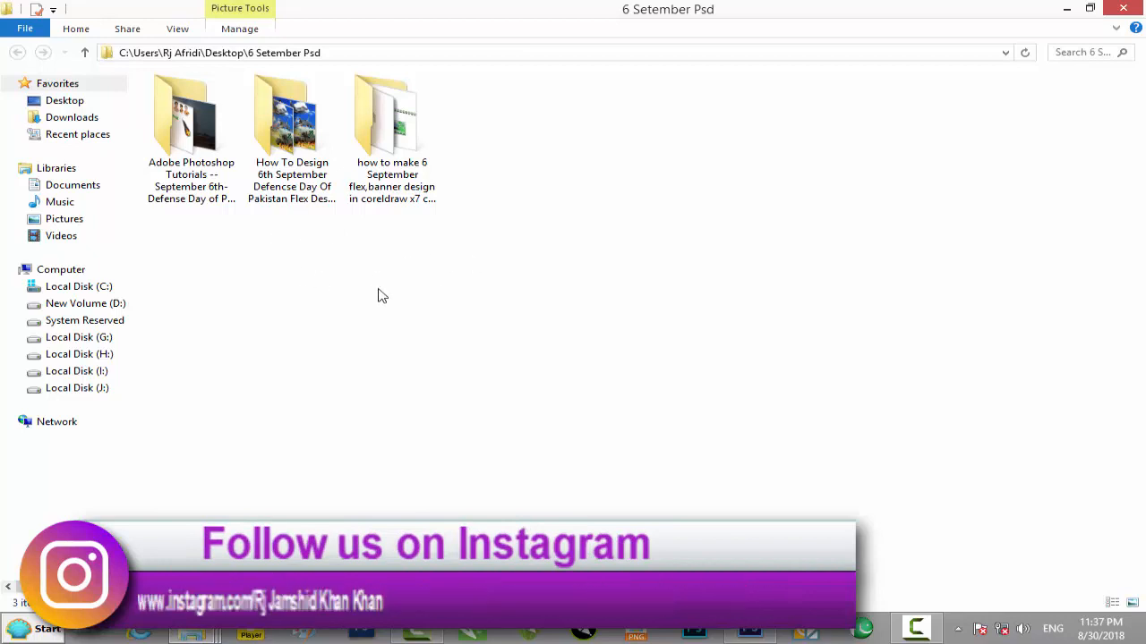
double_click(221, 188)
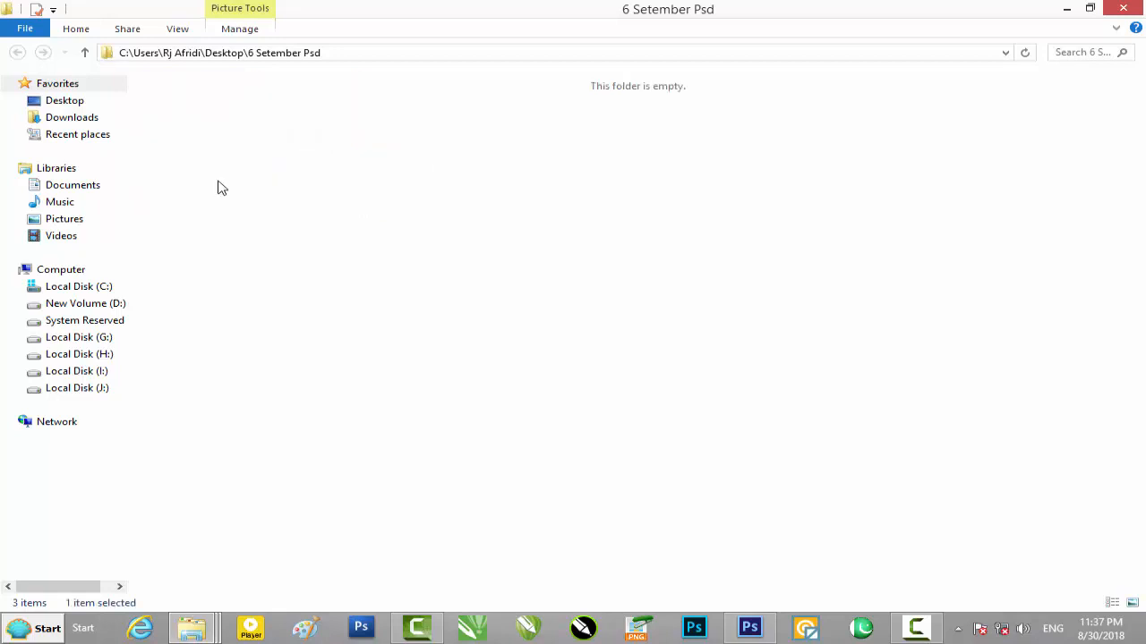
left_click(391, 156)
double_click(390, 156)
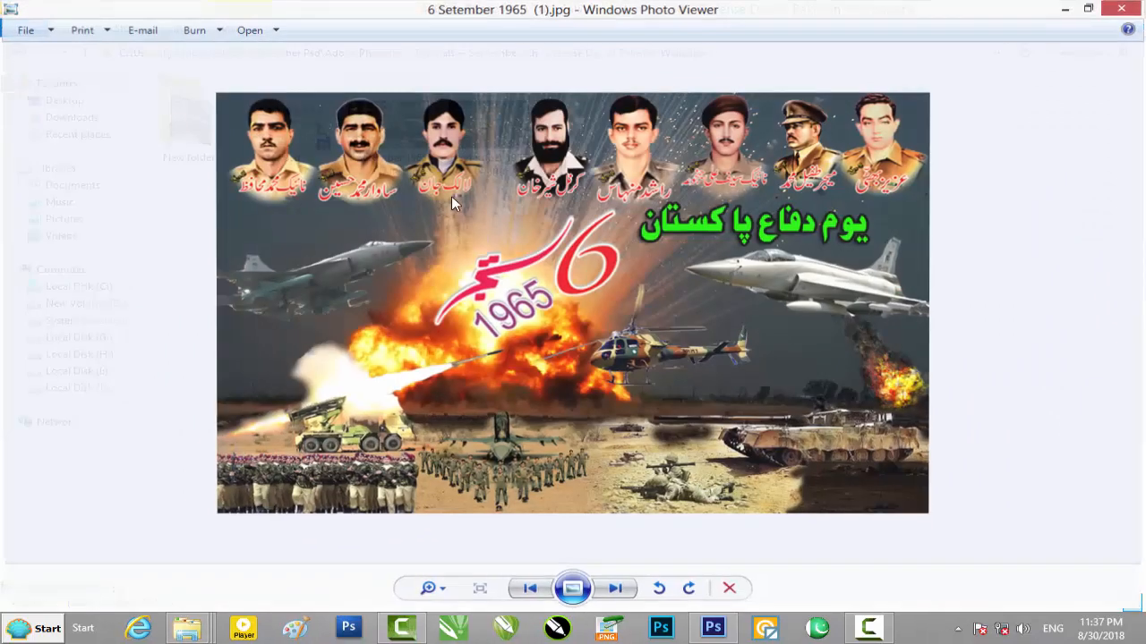
scroll(658, 228, "down", 1)
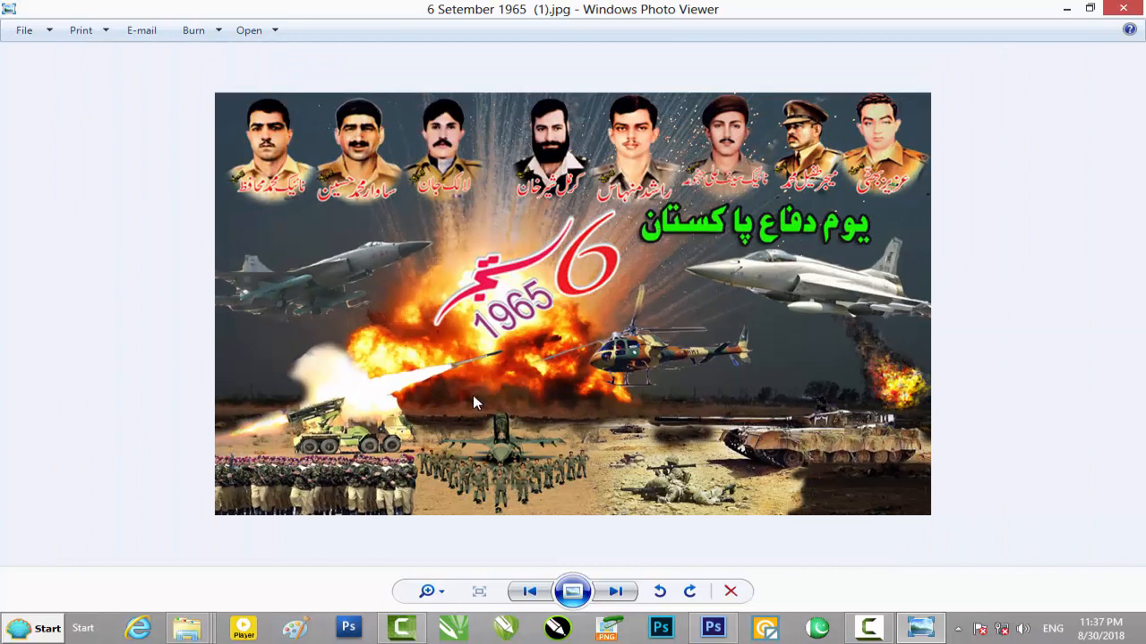
left_click(1119, 9)
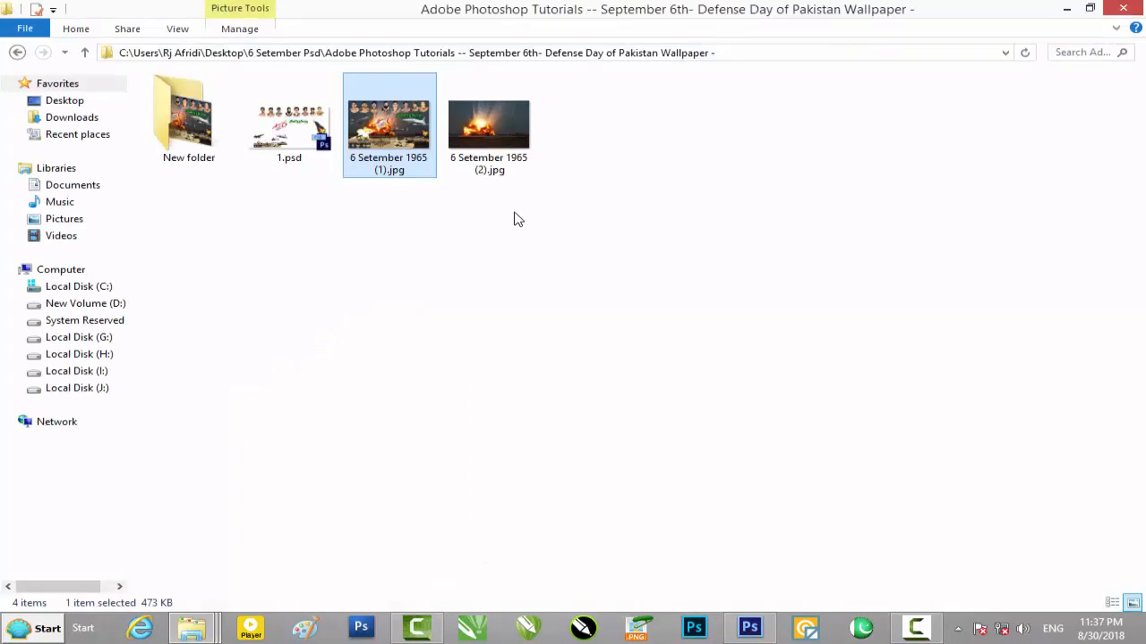
Step: Open 6 Setember 1965 (2).jpg and 1.psd from the folder in Photoshop
left_click_drag(484, 147, 644, 419)
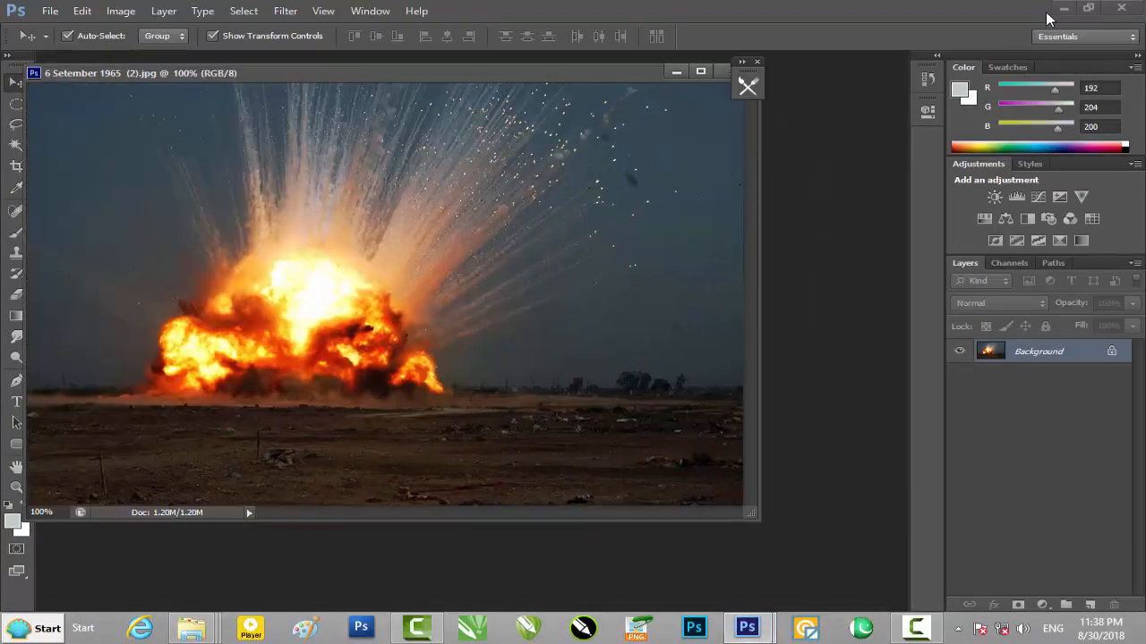
left_click(1062, 8)
left_click_drag(296, 125, 838, 397)
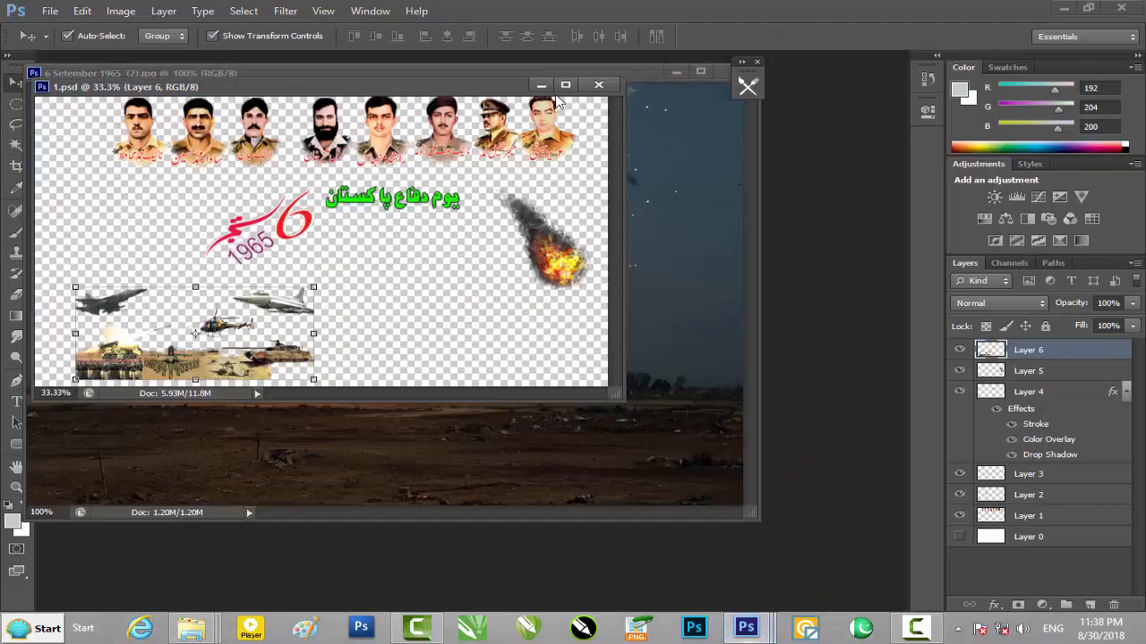
Step: Copy the military vehicles and jets layer from 1.psd into the explosion image, filling its lower part
left_click_drag(502, 91, 1005, 128)
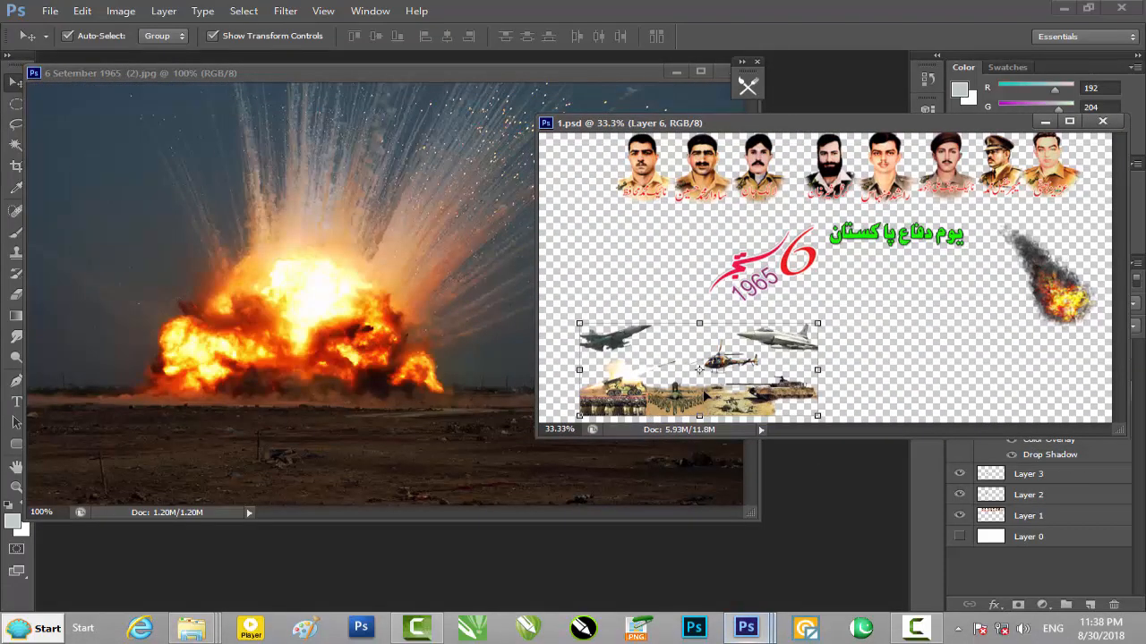
left_click_drag(688, 406, 422, 468)
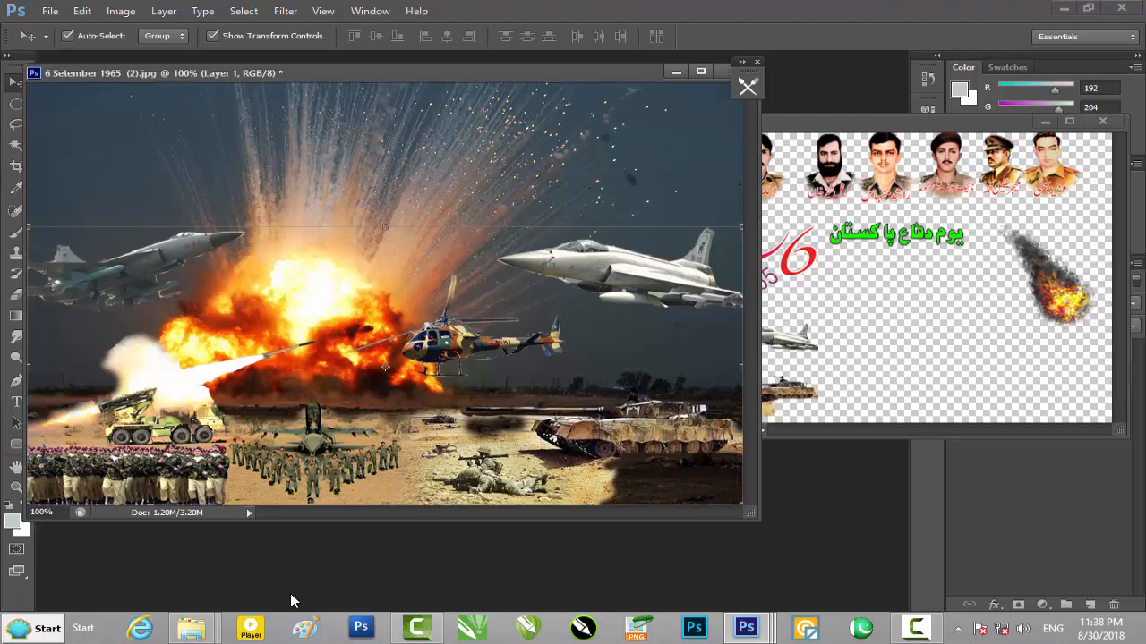
Step: Open the finished 6 Setember 1965 (1).jpg in Photoshop as a reference and put its window away
mouse_move(190, 627)
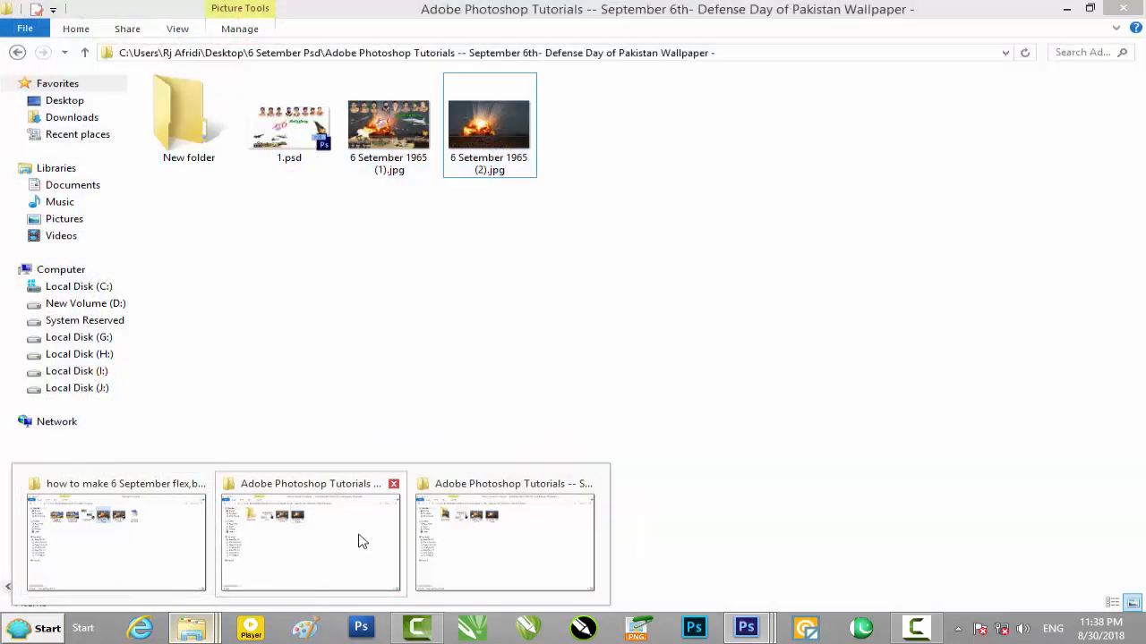
left_click(353, 542)
left_click_drag(412, 172, 779, 542)
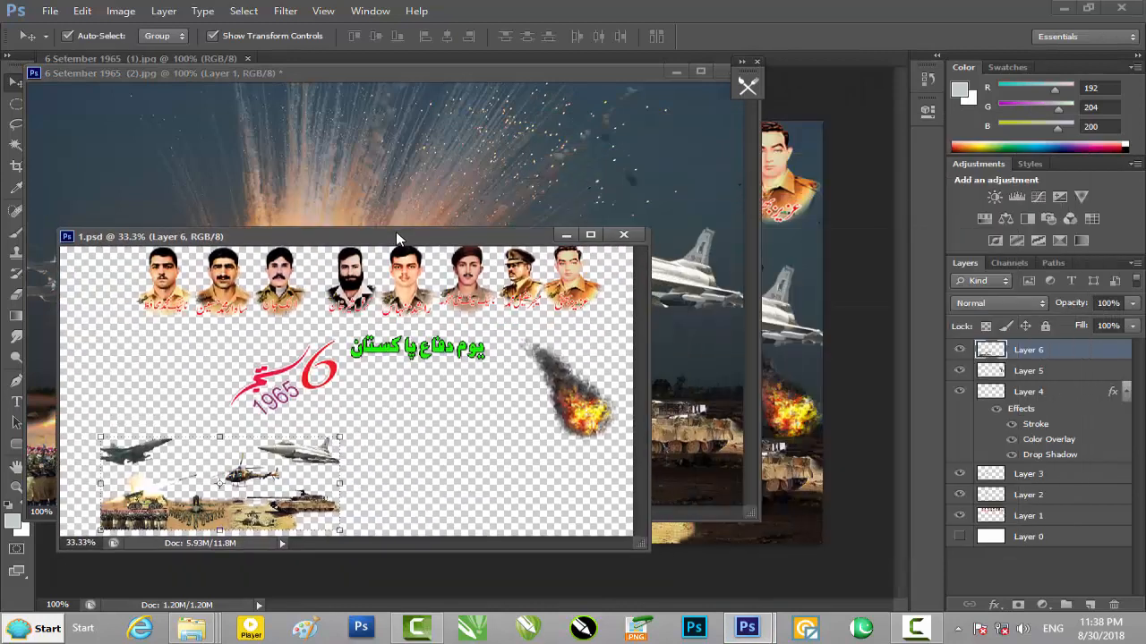
left_click_drag(826, 60, 699, 126)
left_click_drag(578, 140, 849, 92)
left_click(1031, 85)
Step: Copy the soldier portraits layer from 1.psd into the explosion image, dock the image and minimize 1.psd
left_click_drag(433, 232, 905, 154)
left_click(839, 194)
left_click_drag(838, 194, 368, 172)
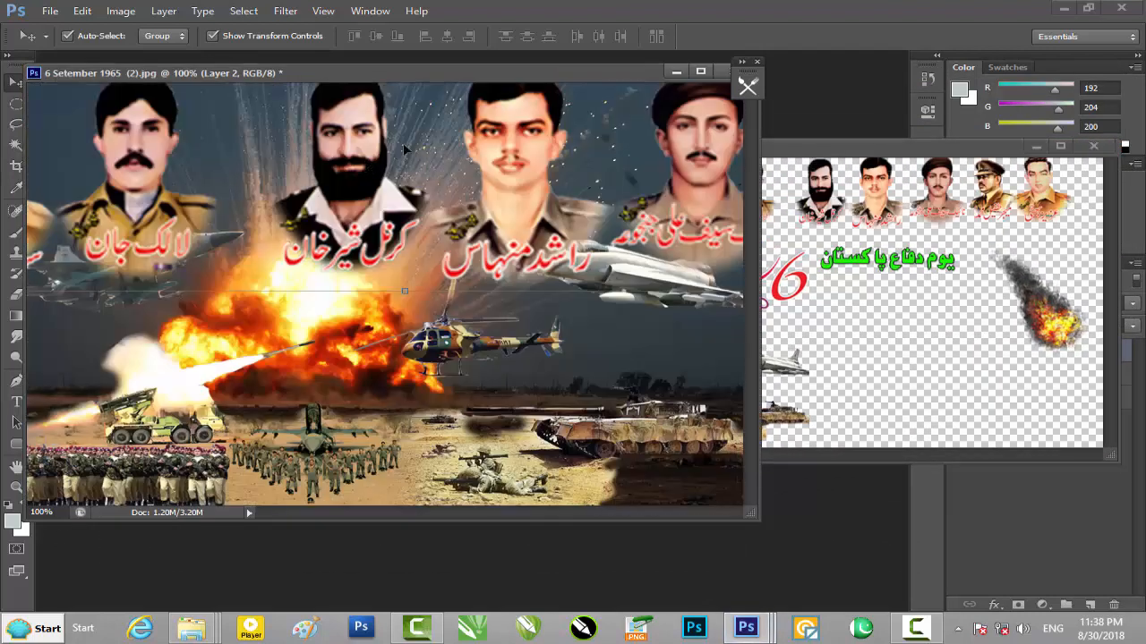
left_click_drag(624, 73, 675, 59)
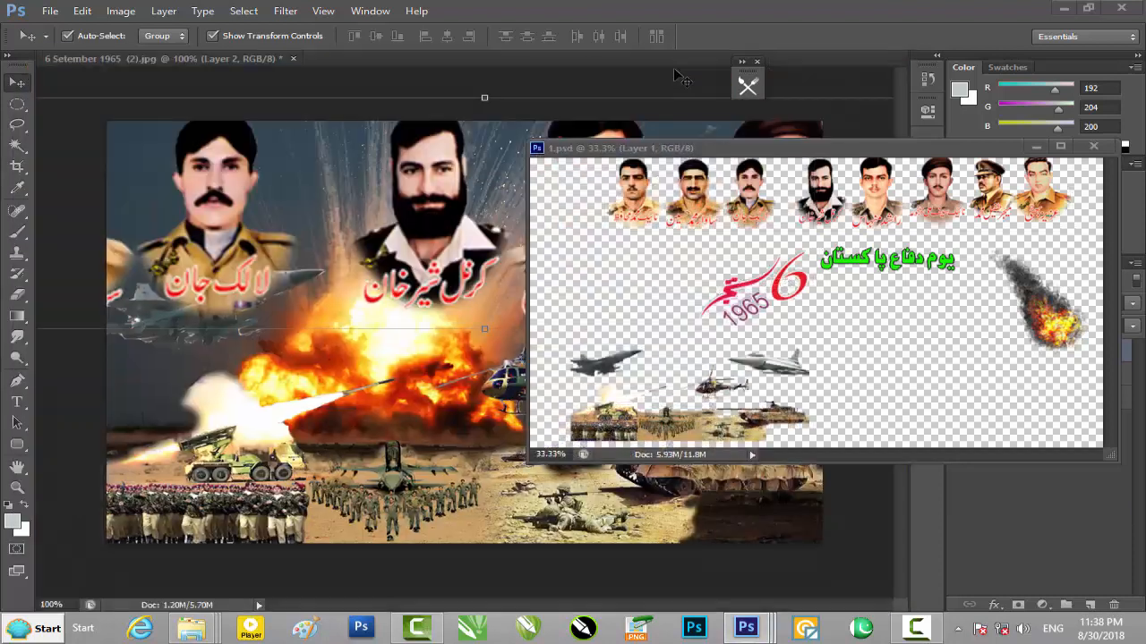
left_click(1035, 146)
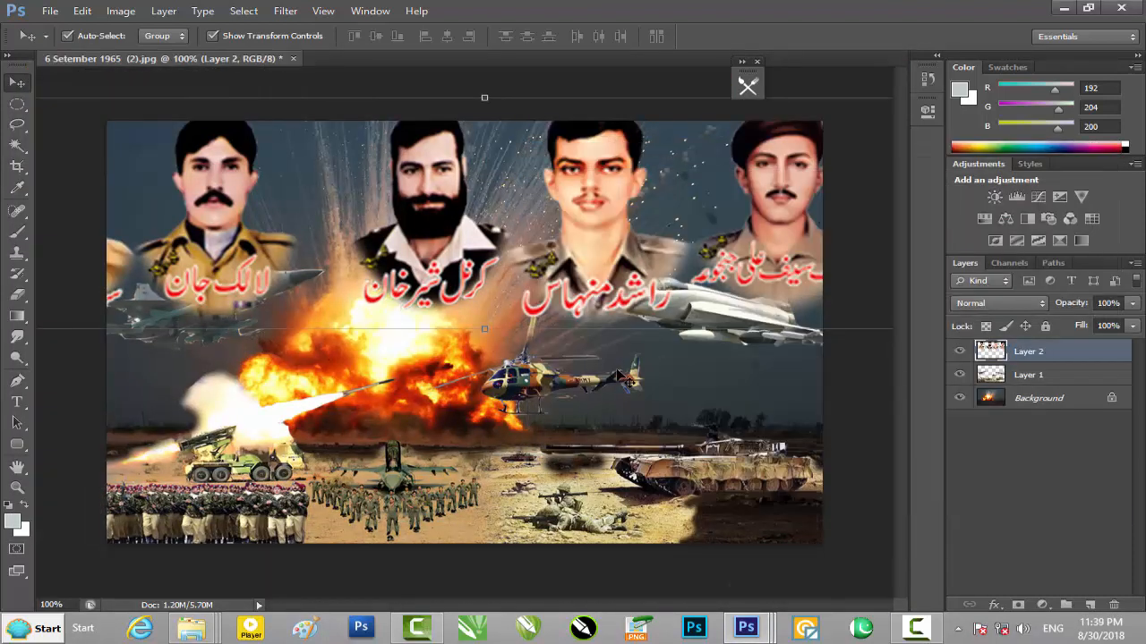
Step: Narrow the portraits layer from both sides so the whole row fits within the image width
key("ctrl+minus")
key("ctrl+minus")
key("ctrl+minus")
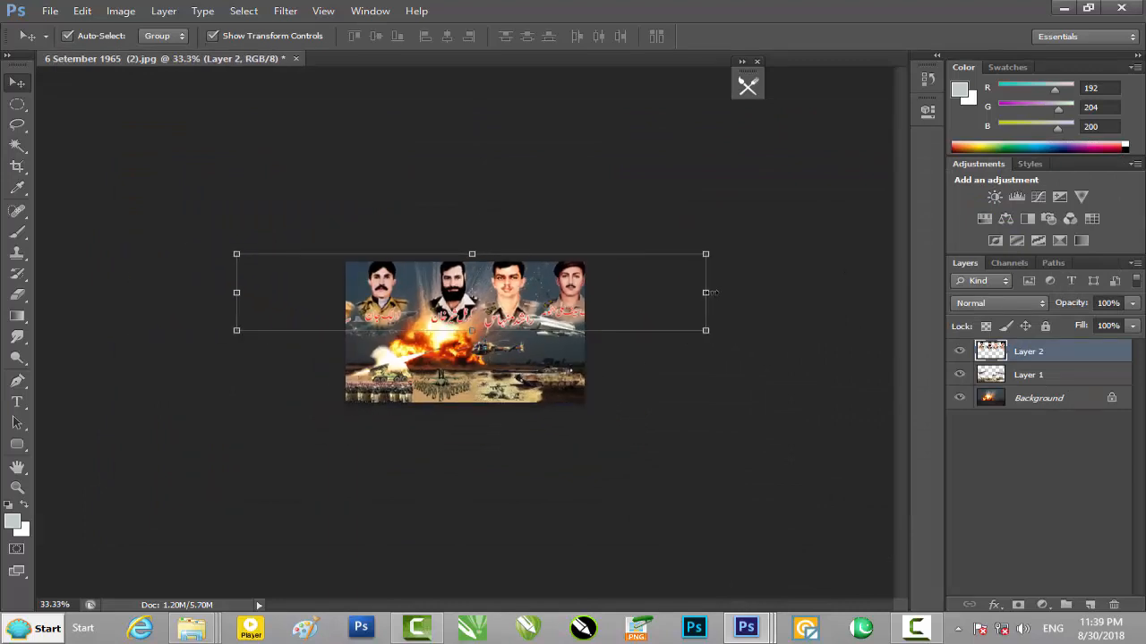
left_click_drag(707, 293, 562, 292)
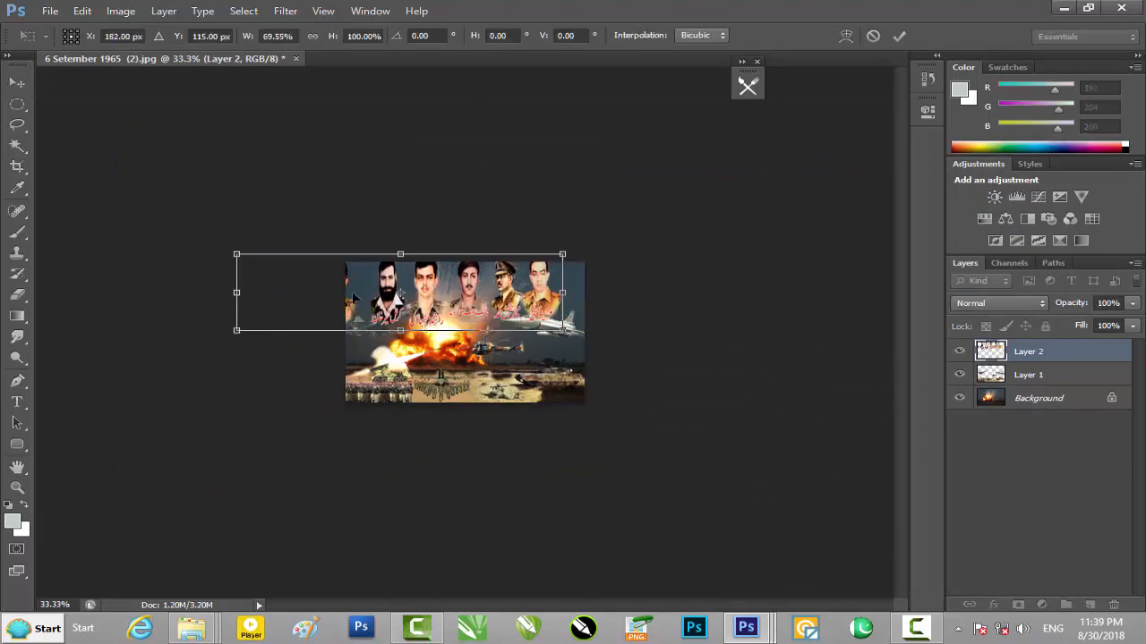
left_click_drag(235, 293, 346, 292)
key("Return")
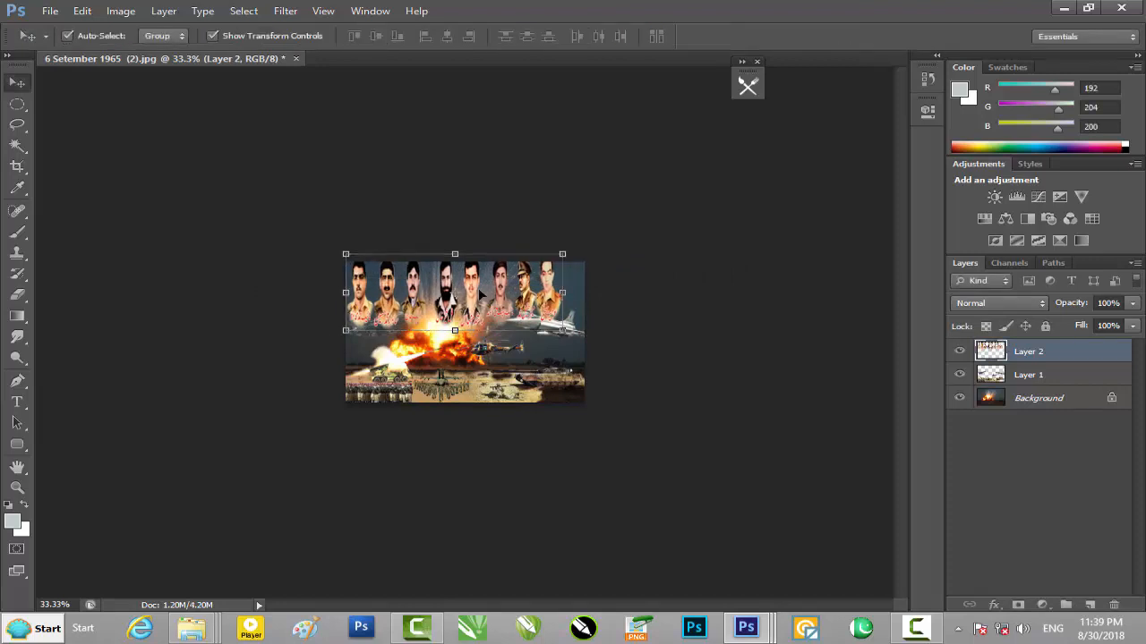
Step: Center the portrait row near the image's upper edge and scale it to about 58% height and 101% width
key("ctrl+plus")
key("ctrl+plus")
key("ctrl+plus")
left_click_drag(433, 133, 526, 167)
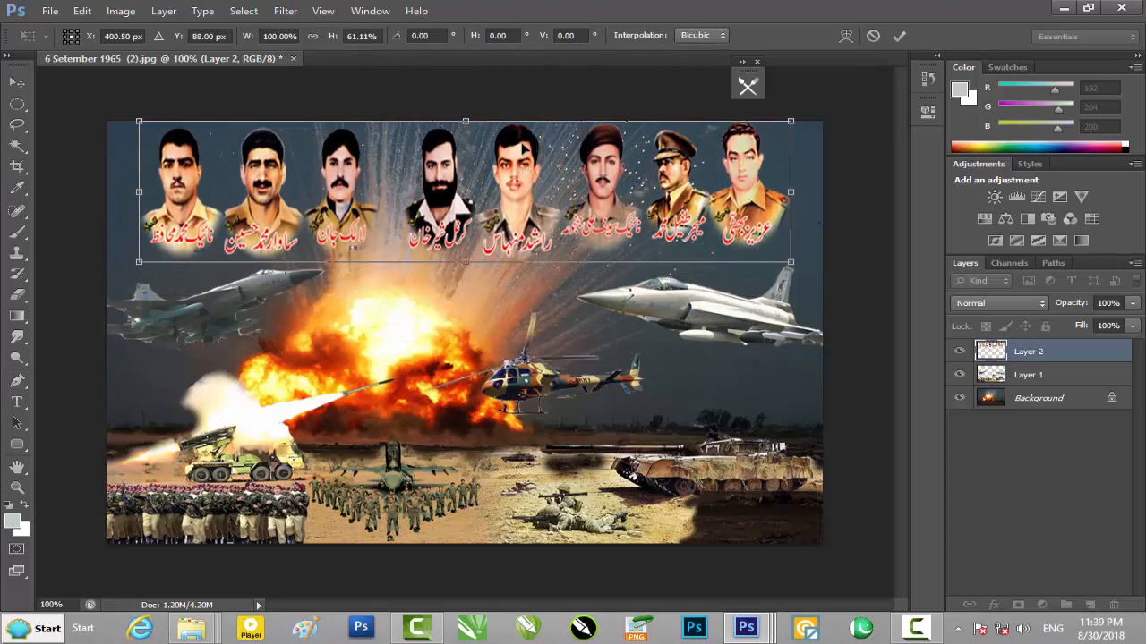
left_click_drag(472, 122, 472, 129)
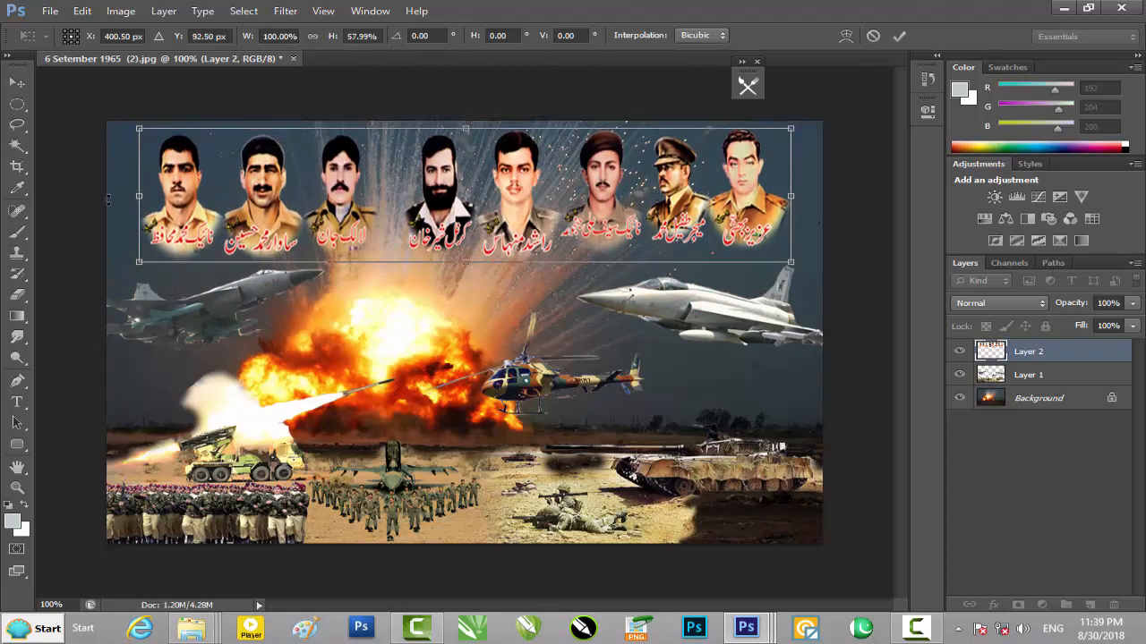
left_click_drag(142, 194, 137, 194)
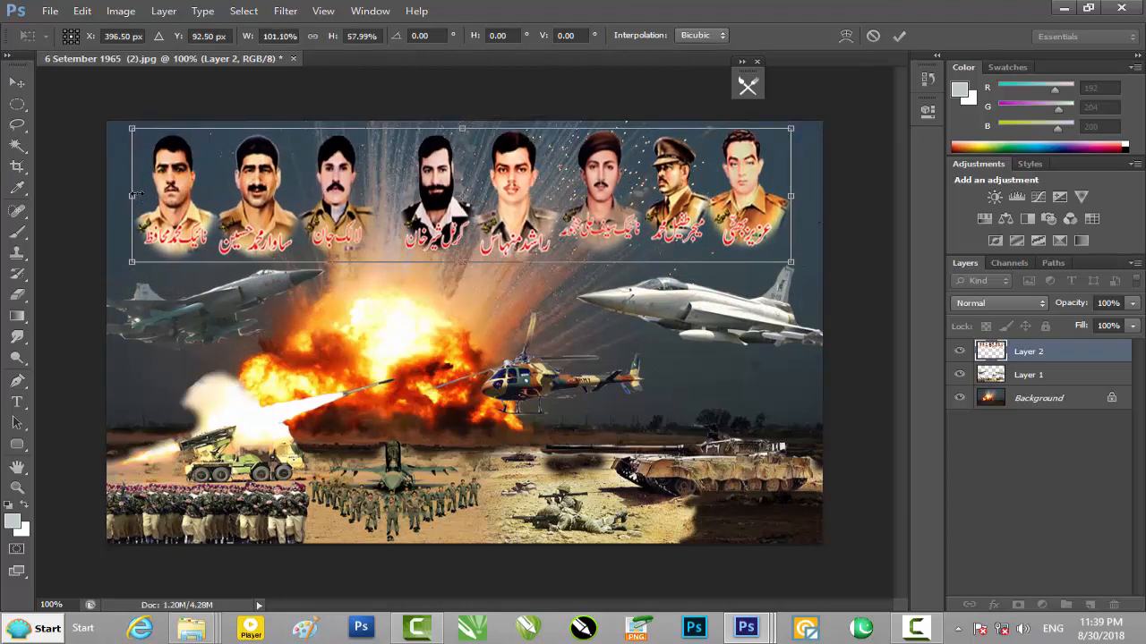
Step: Nudge the portrait row up and slightly right, widen it at its right side and apply the transform
key("Up")
key("Up")
key("Up")
key("Up")
key("Up")
key("Up")
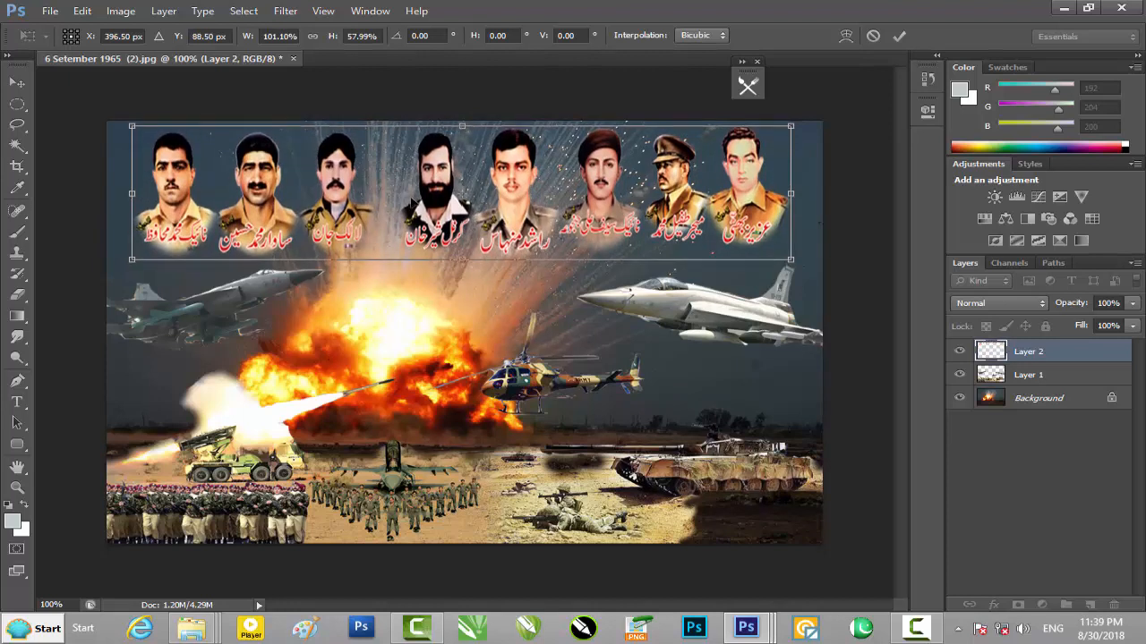
key("Right")
left_click_drag(789, 190, 801, 191)
key("Return")
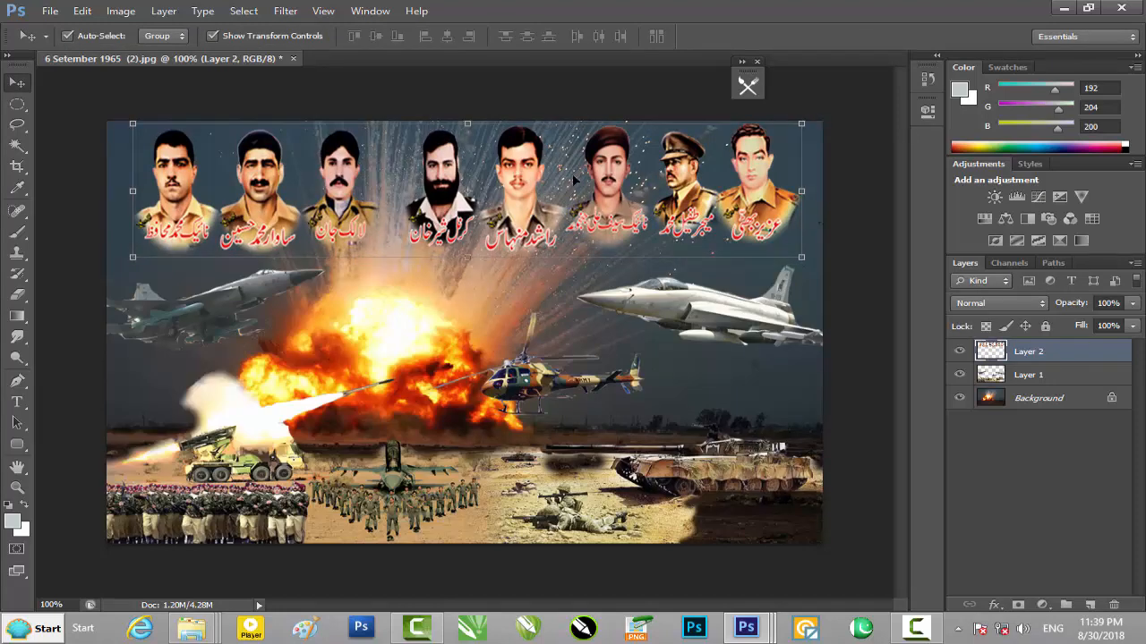
Step: Copy the green Urdu title, the red 6 September lettering and the 1965 layers together from 1.psd into the explosion image
left_click_drag(644, 58, 611, 108)
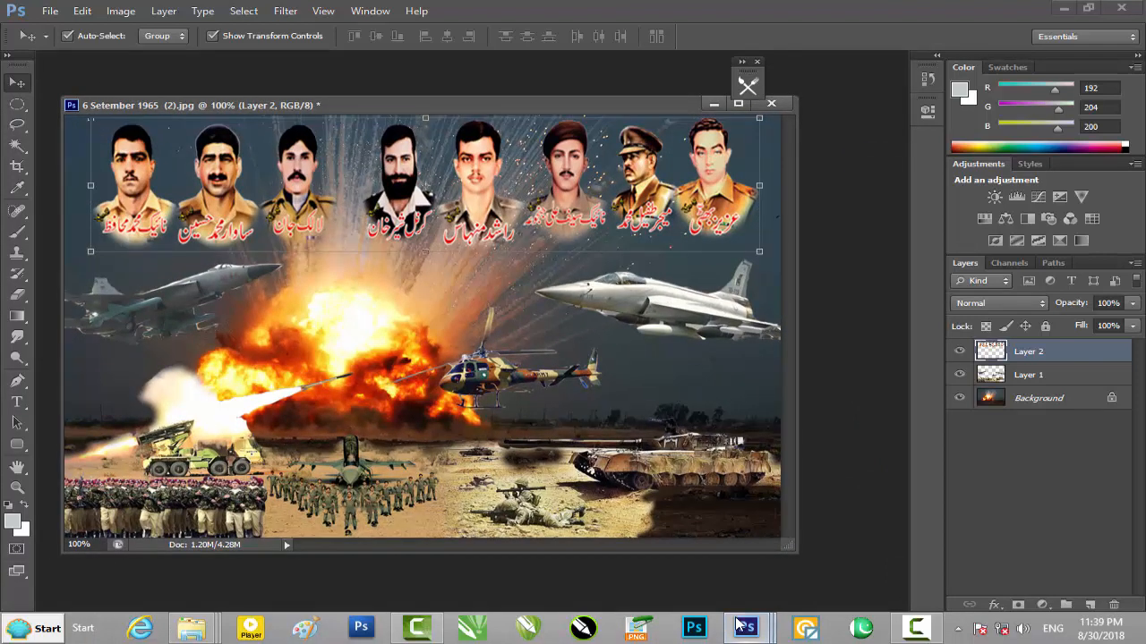
mouse_move(745, 629)
left_click(841, 556)
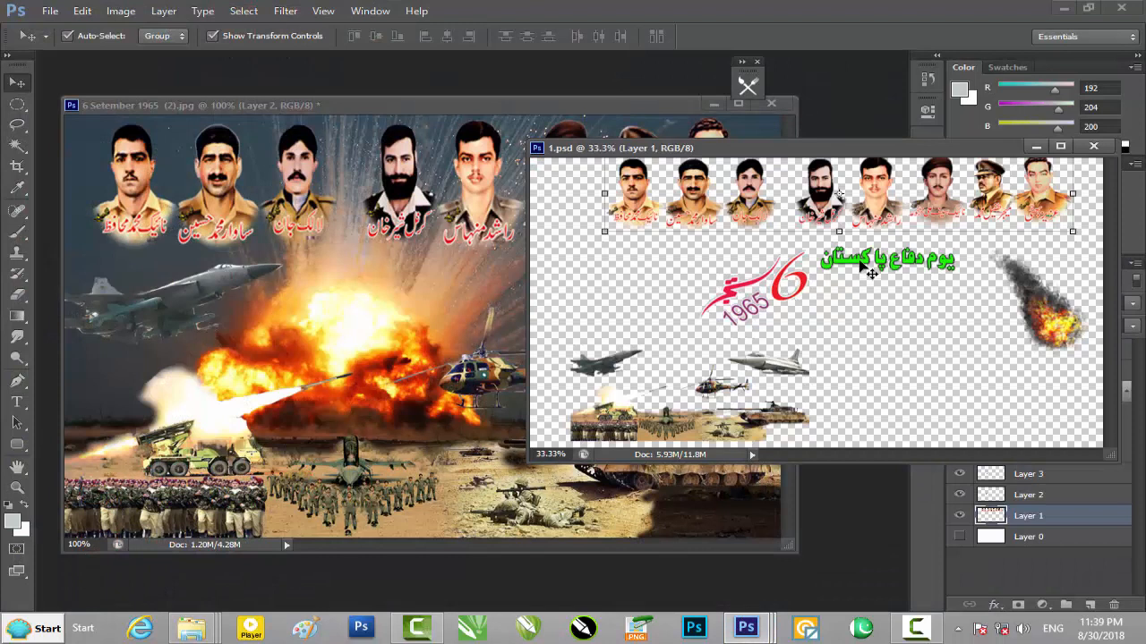
left_click(922, 266)
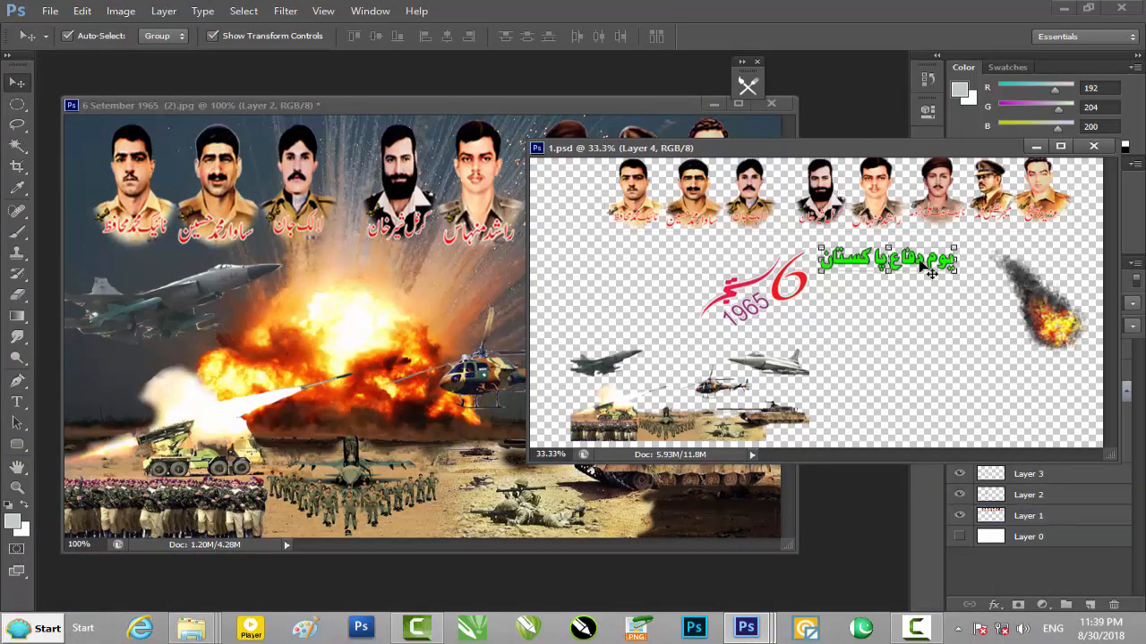
left_click(778, 299, "shift")
left_click(750, 311, "shift")
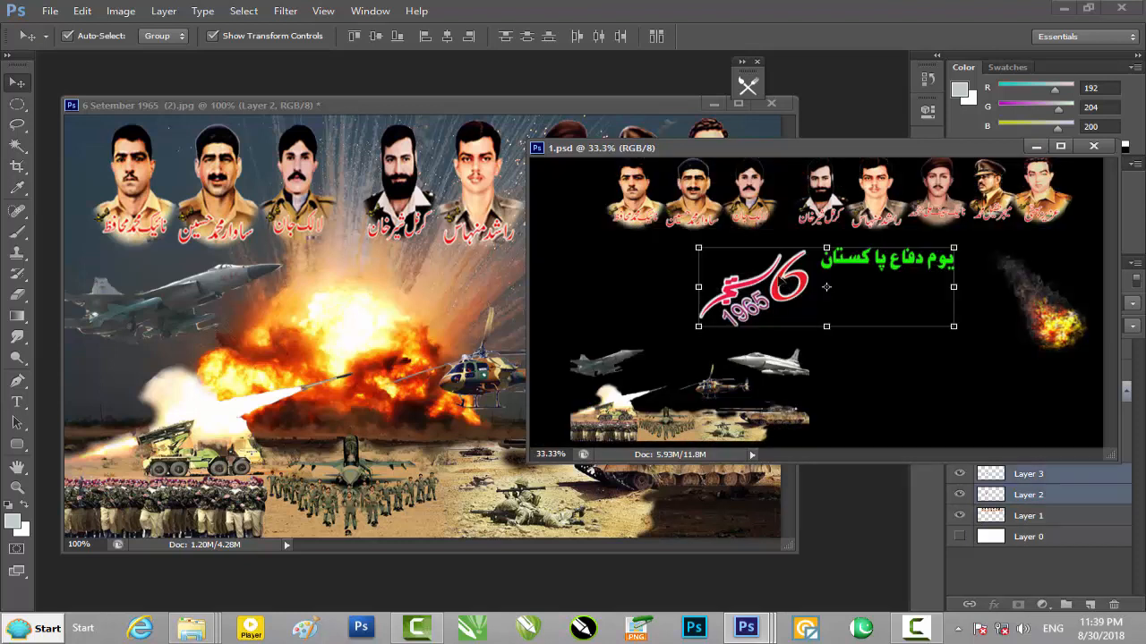
left_click_drag(765, 285, 507, 278)
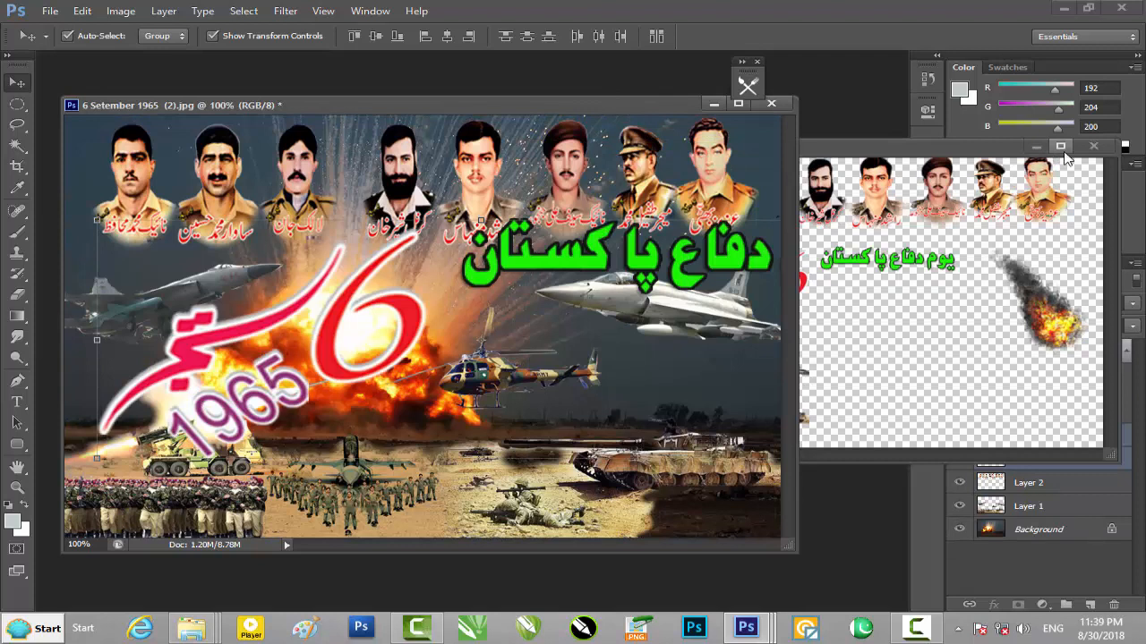
Step: Dock the explosion image window again and minimize 1.psd
left_click(911, 153)
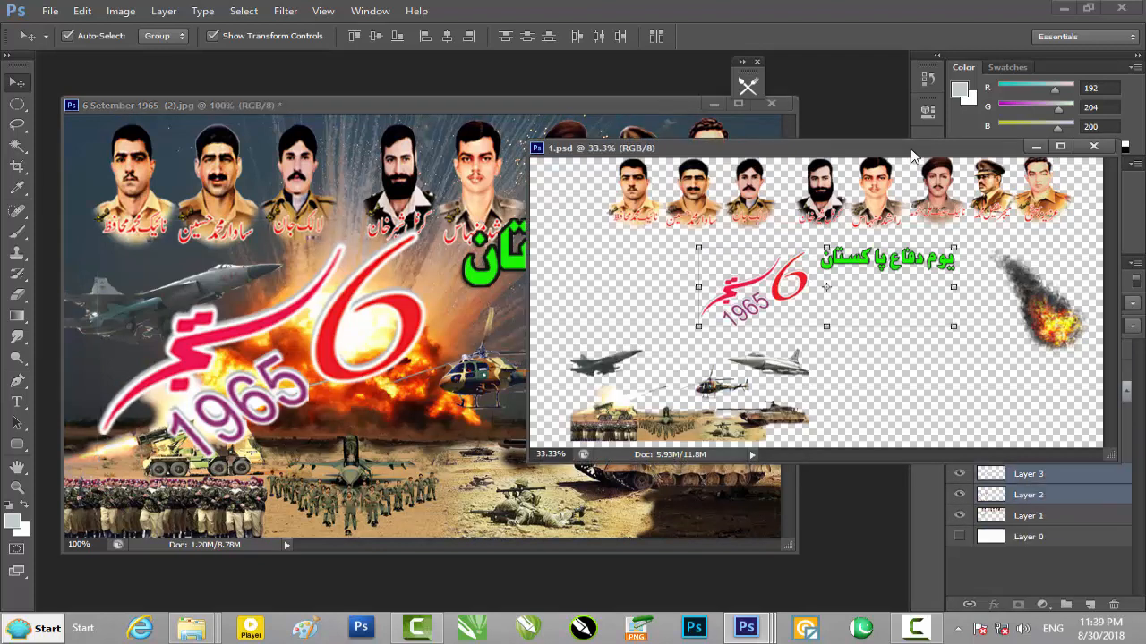
left_click(407, 125)
left_click_drag(610, 108, 613, 61)
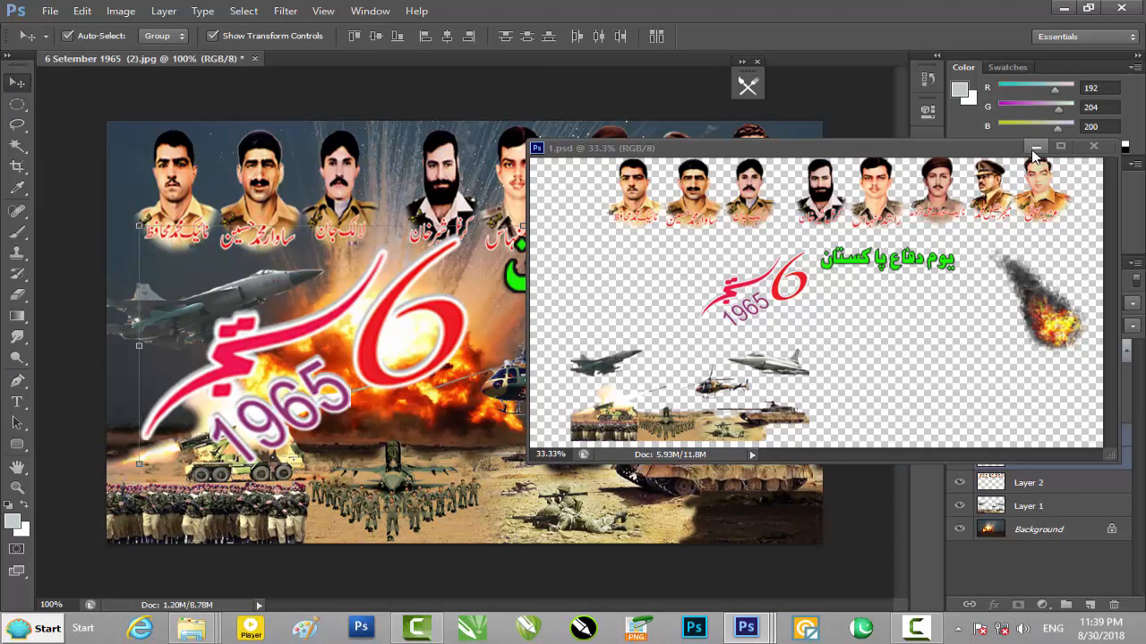
left_click_drag(1032, 150, 1026, 203)
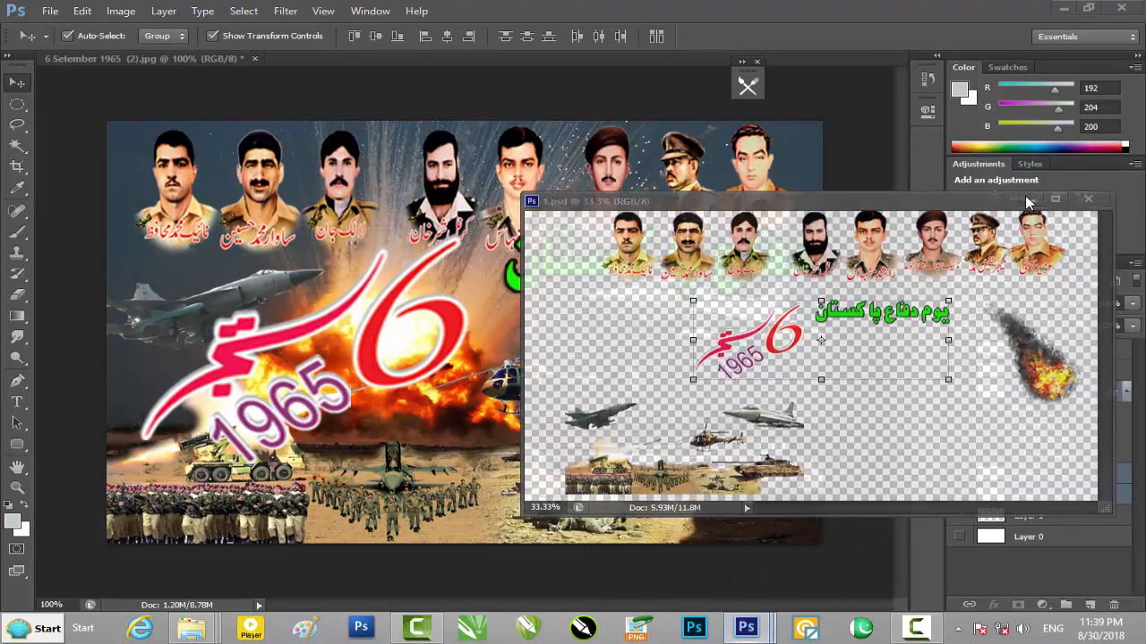
left_click(1026, 199)
Step: Scale the three lettering layers to about 65% width and 53% height and place them just below the portraits
key("ctrl+minus")
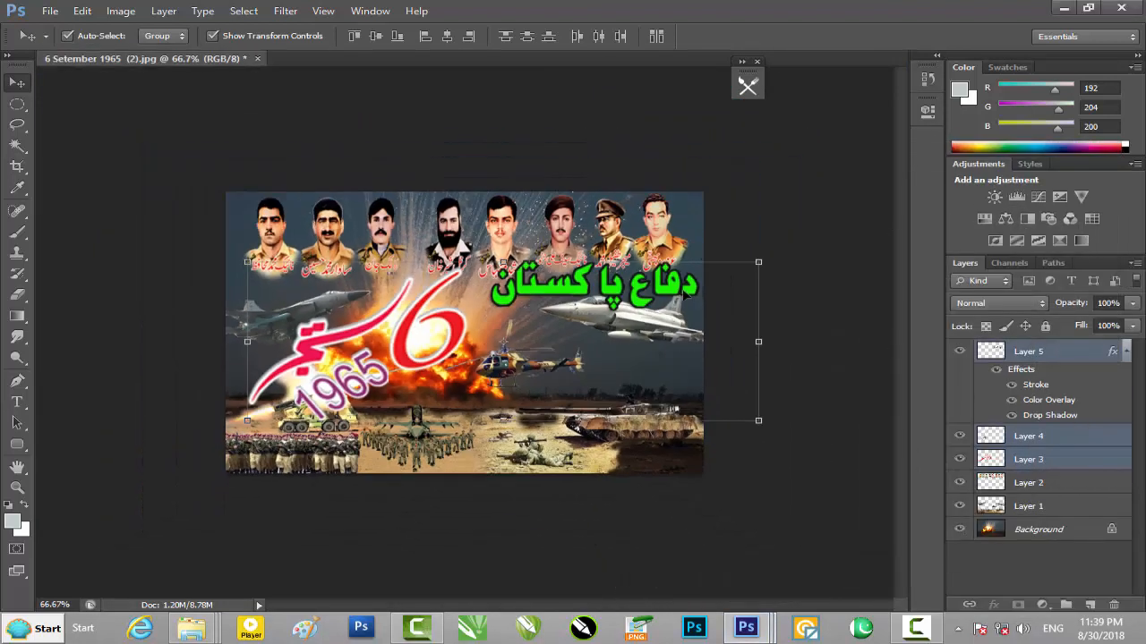
left_click_drag(758, 341, 629, 341)
left_click_drag(438, 262, 439, 319)
left_click_drag(270, 377, 297, 373)
left_click_drag(473, 418, 475, 403)
left_click_drag(535, 333, 564, 284)
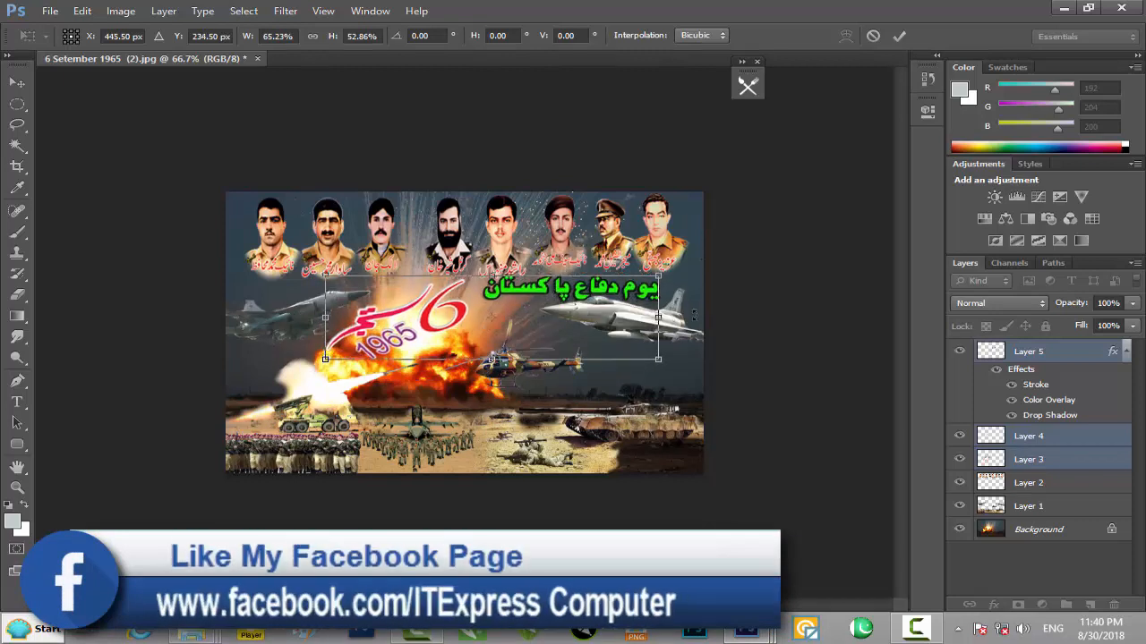
key("Return")
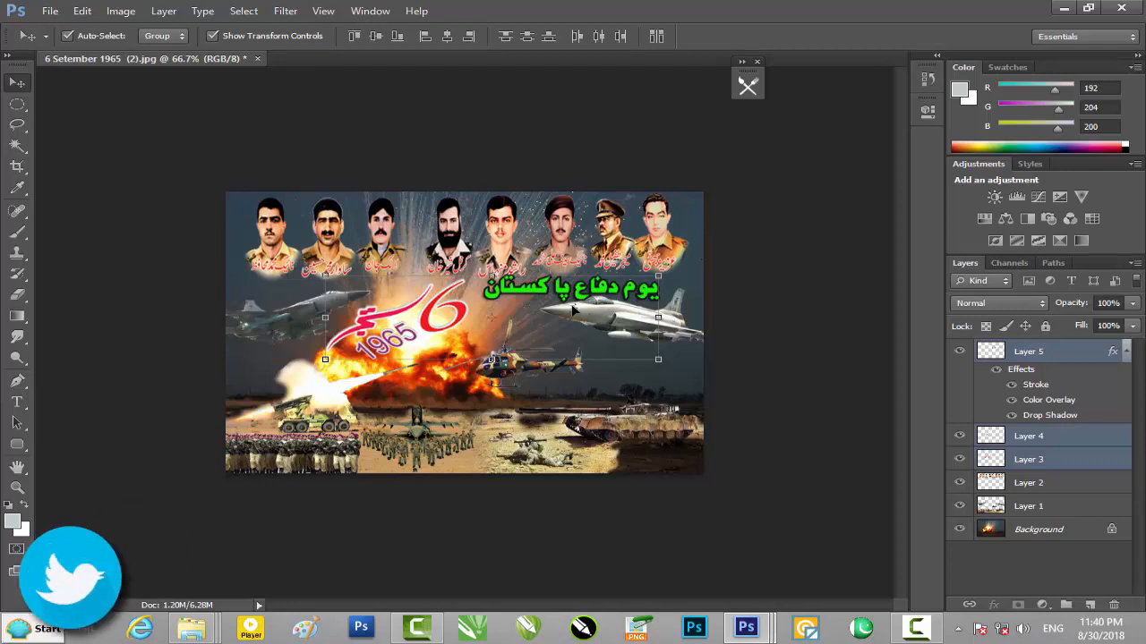
key("ctrl+plus")
key("ctrl+plus")
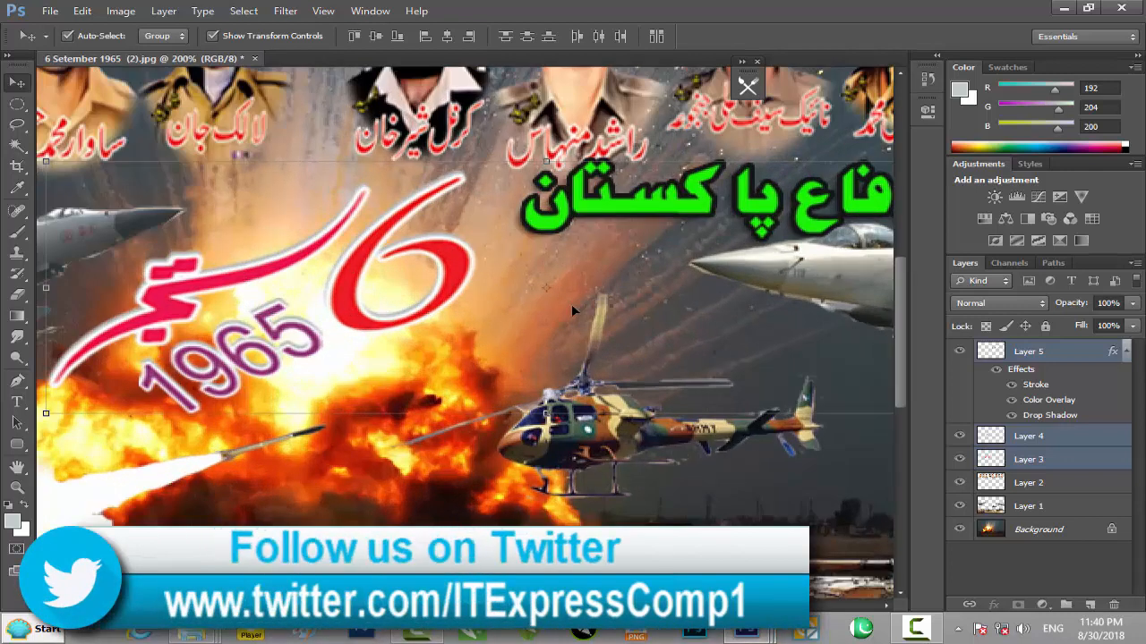
key("ctrl+minus")
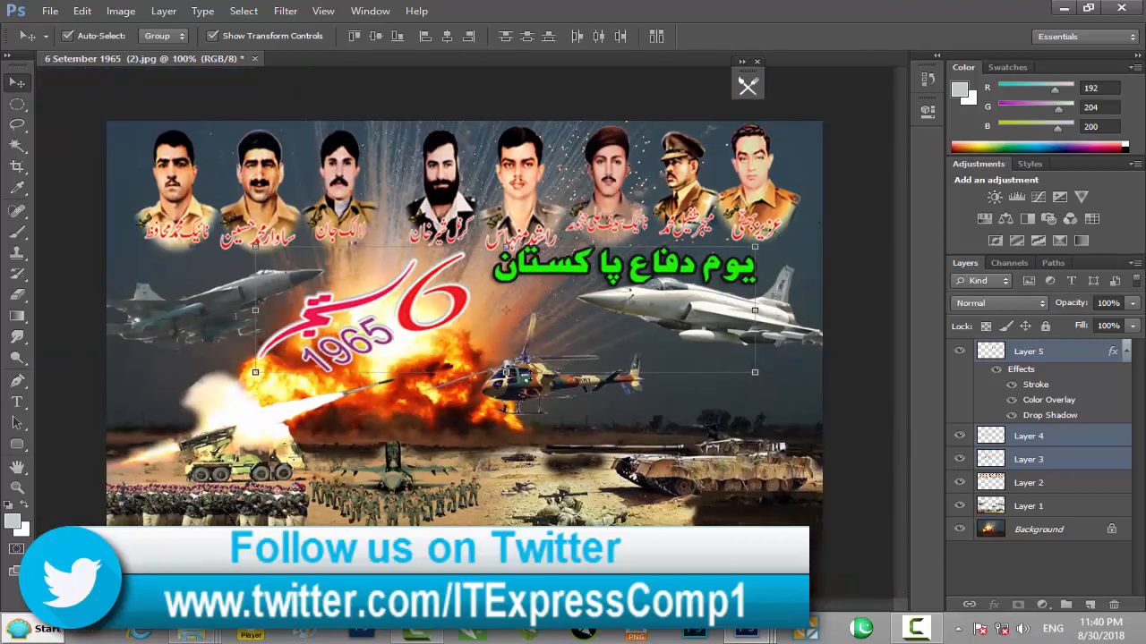
Step: Scale the three lettering layers to about 91% width and 89% height, apply the transform and nudge them slightly down
left_click_drag(506, 371, 508, 358)
left_click_drag(258, 302, 302, 307)
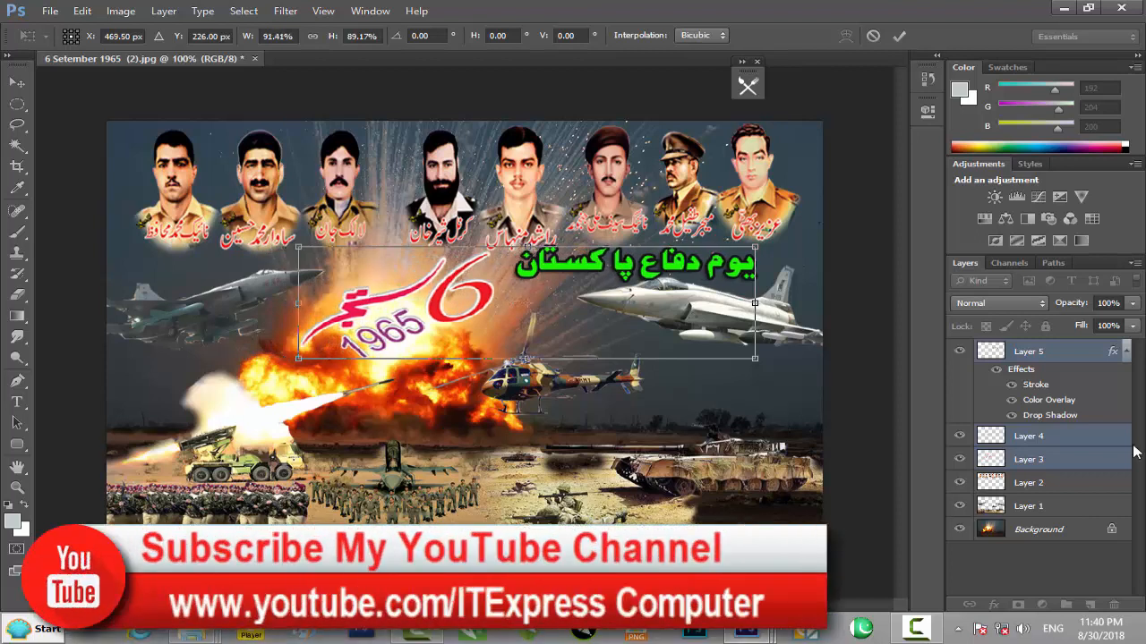
key("Return")
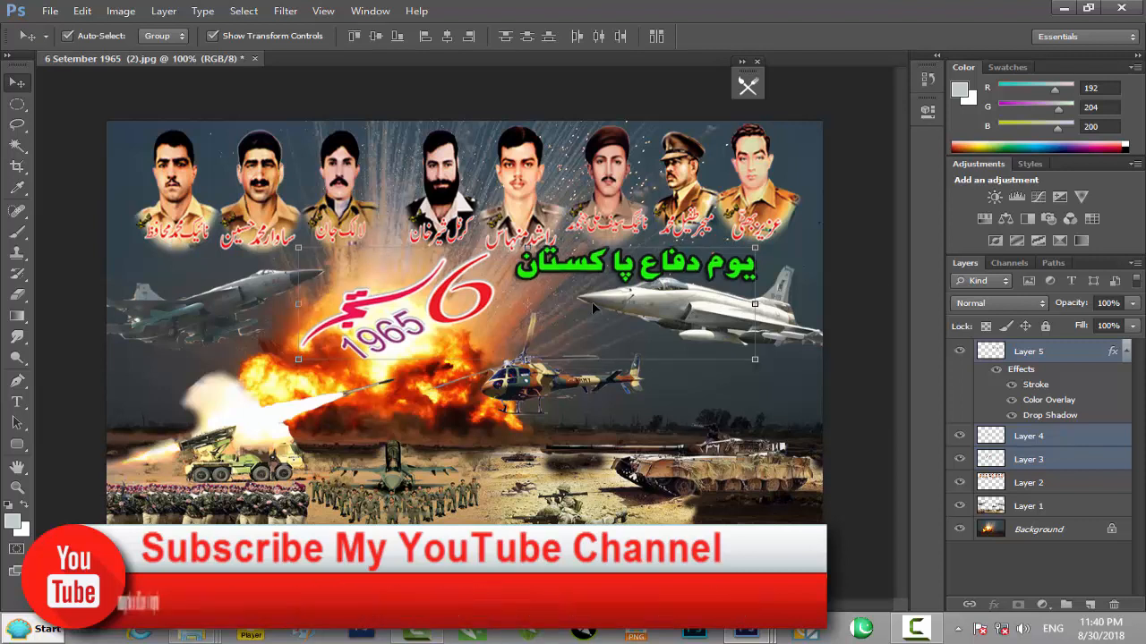
key("Down")
key("Down")
key("Down")
key("Down")
key("Down")
key("Down")
key("Down")
key("Down")
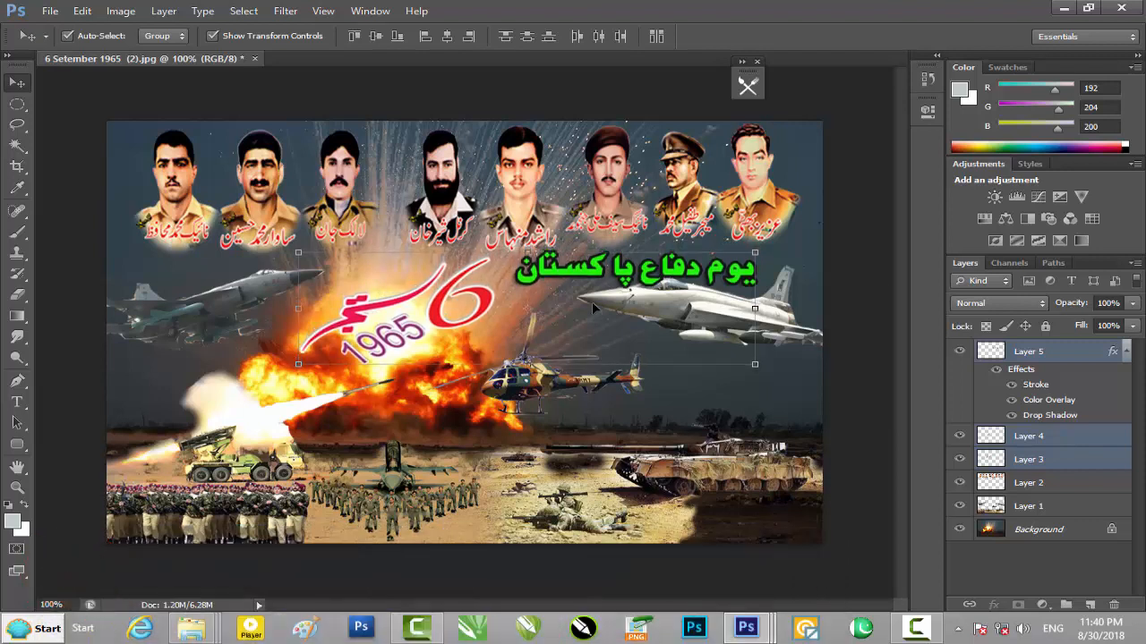
left_click(824, 306)
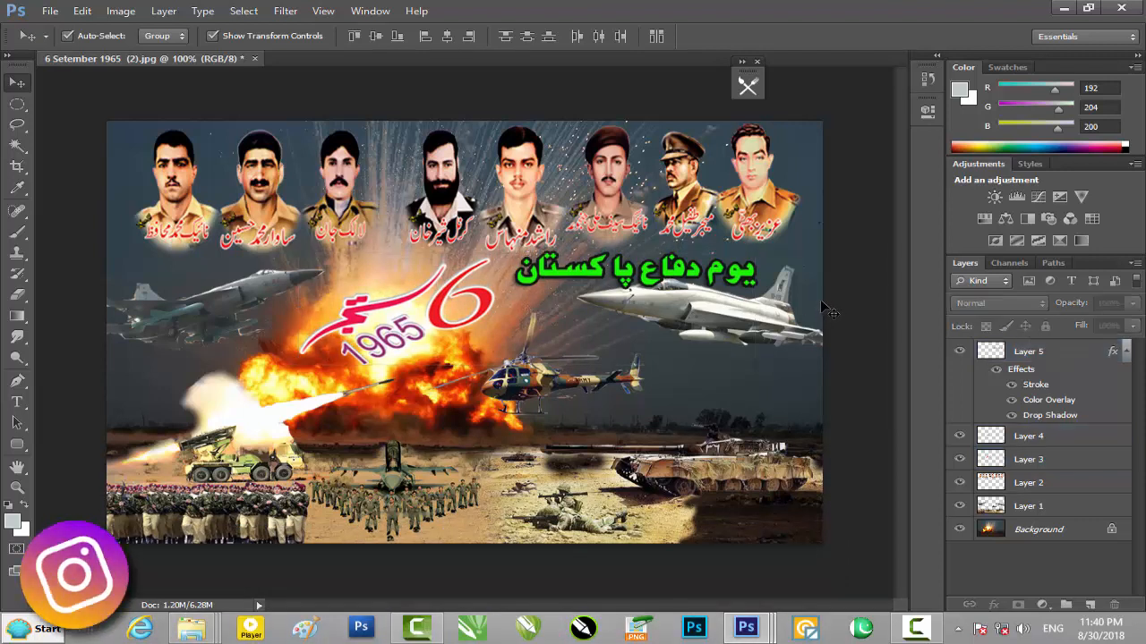
Step: Narrow the green Urdu title from its right end, stretch its height to about 107% and apply the transform
left_click(668, 273)
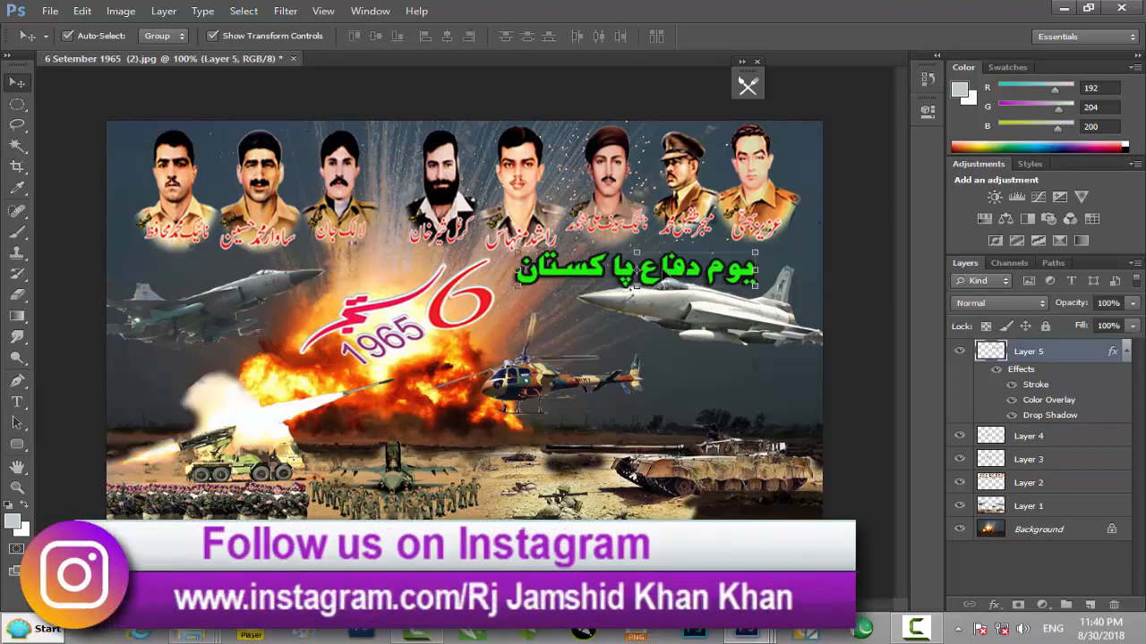
key("ctrl+t")
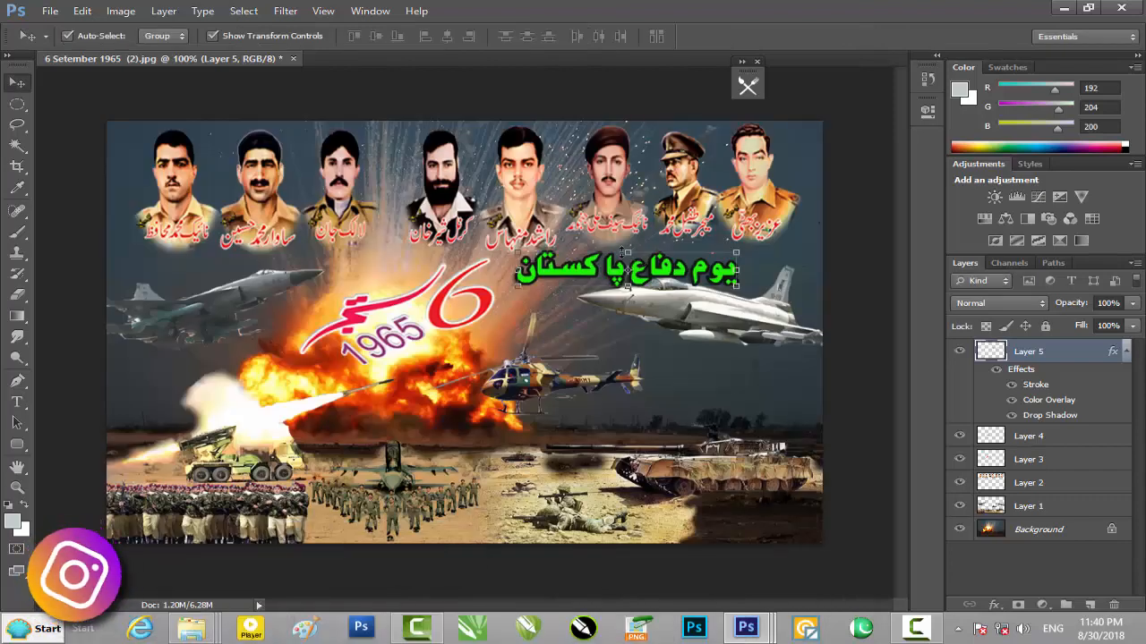
left_click_drag(626, 254, 627, 258)
key("Return")
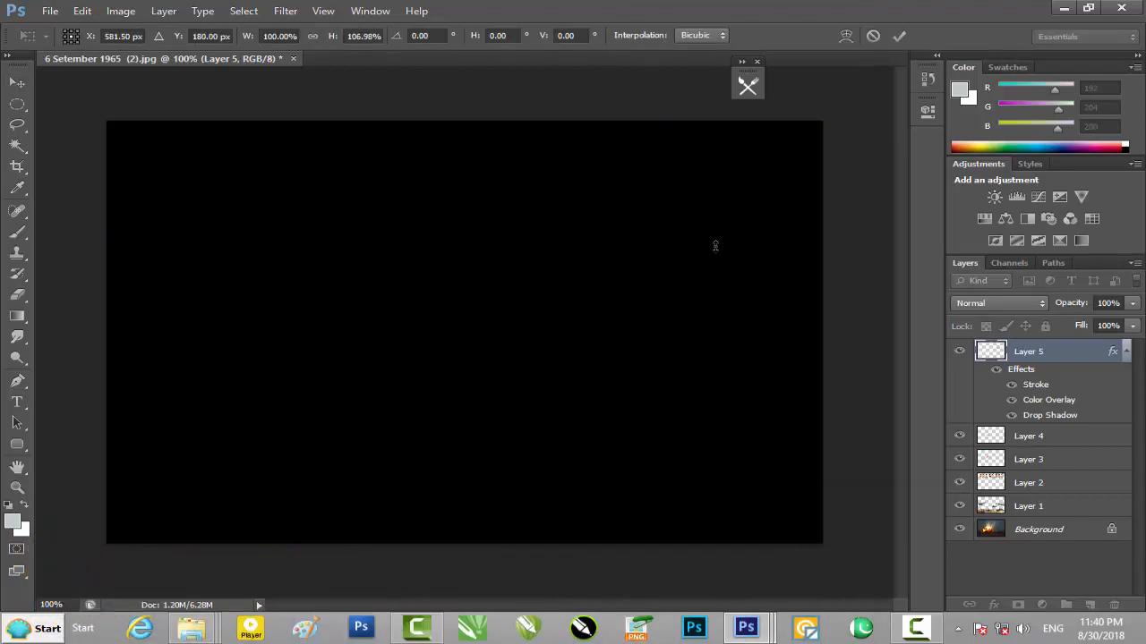
key("Down")
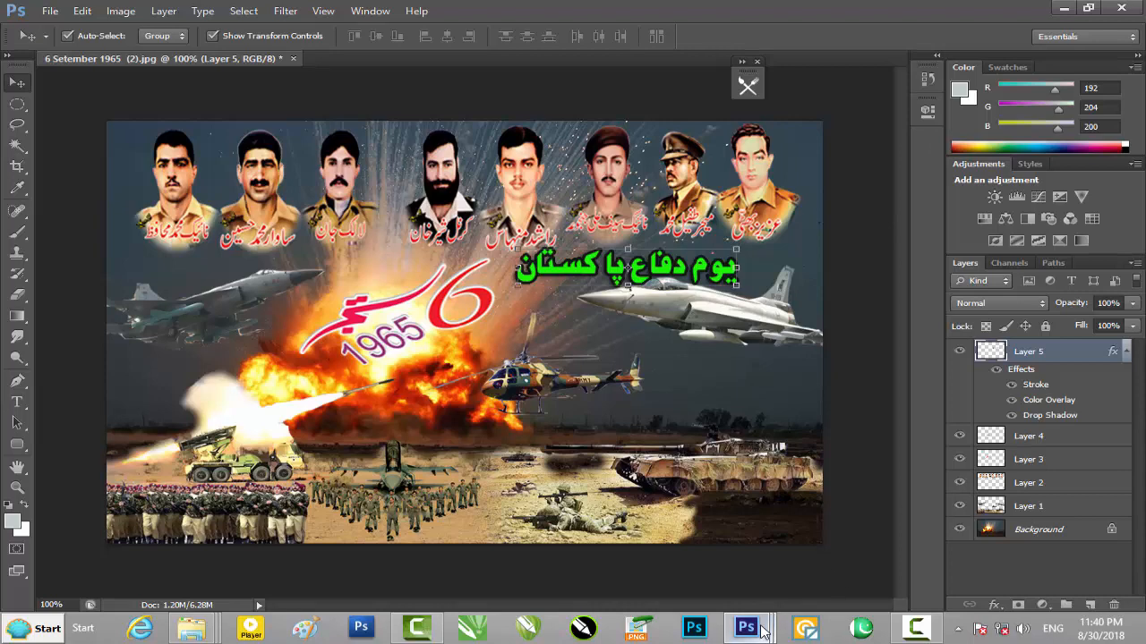
Step: Copy the smoking fireball layer from 1.psd into the explosion image and close 1.psd
mouse_move(746, 626)
mouse_move(833, 544)
left_click(926, 541)
left_click(1043, 380)
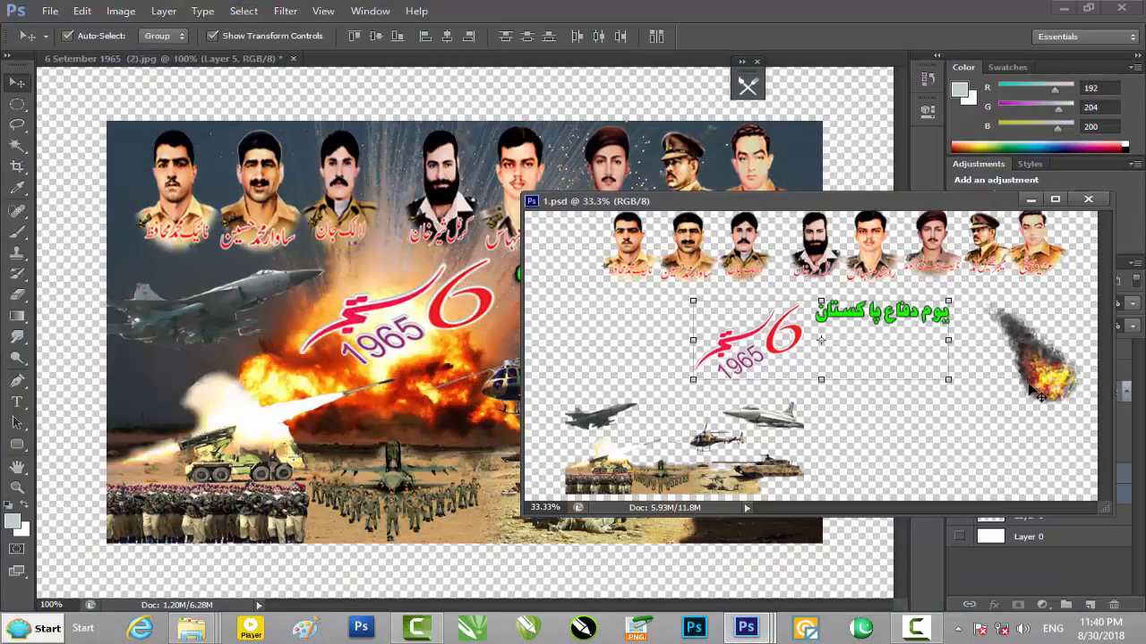
left_click_drag(1042, 380, 488, 351)
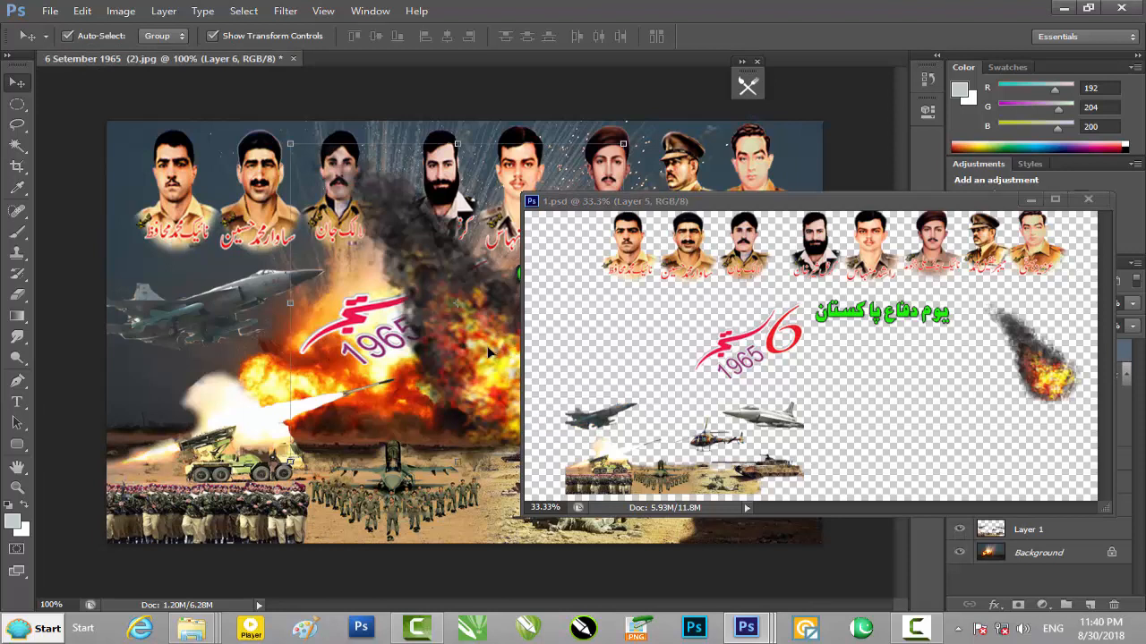
left_click(1089, 200)
Step: Shrink the fireball, place it beneath the white fighter jet and move its layer directly above the Background
left_click_drag(504, 383, 768, 452)
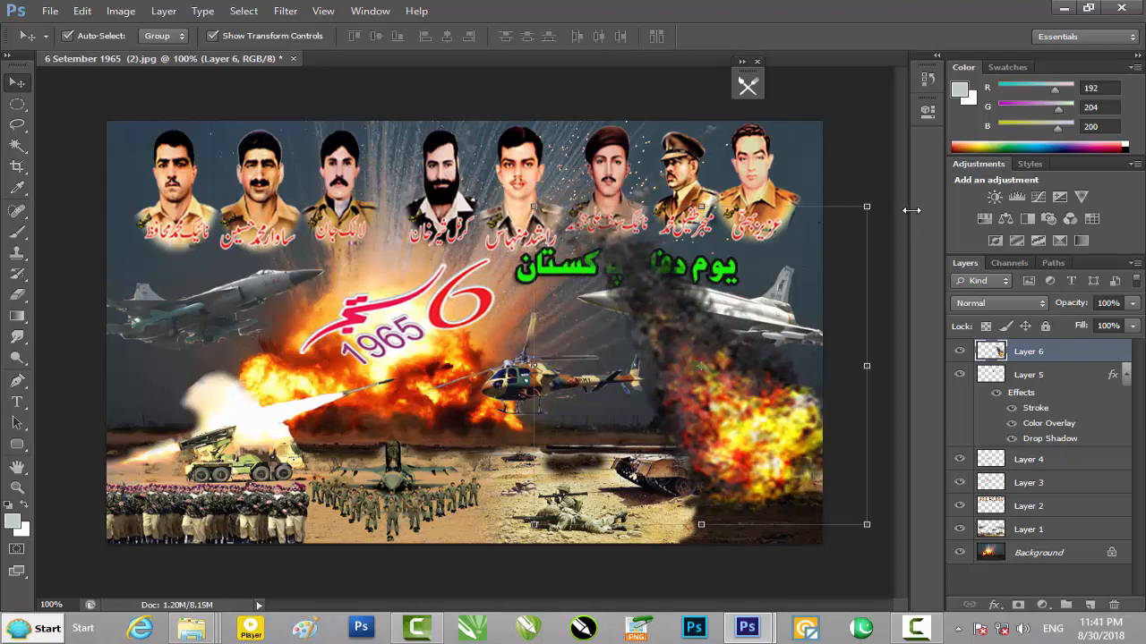
left_click_drag(868, 206, 613, 499)
key("Return")
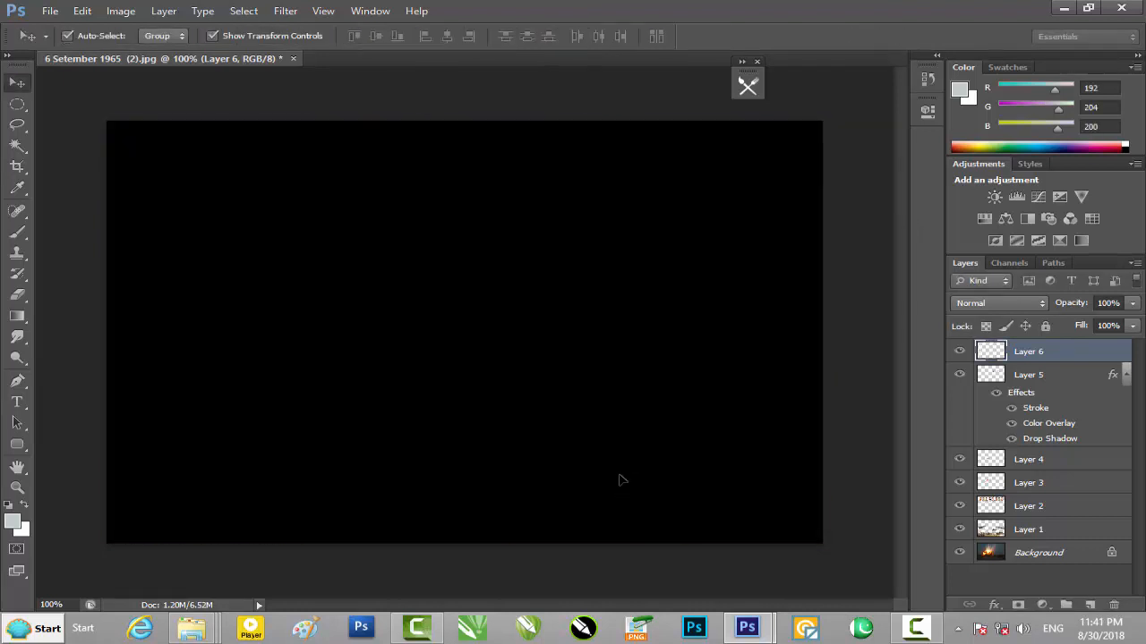
left_click_drag(618, 486, 763, 392)
left_click_drag(1058, 358, 962, 540)
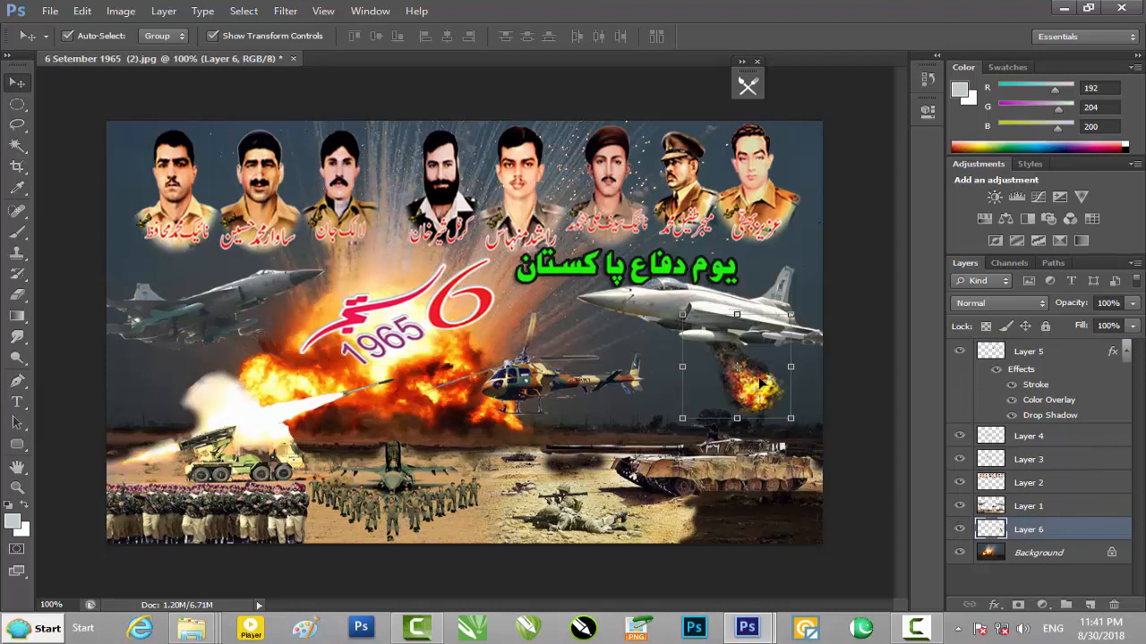
Step: Enlarge the fireball to about 131% width and 130% height, rotate it -9.5° and apply the transform
left_click_drag(796, 422, 829, 452)
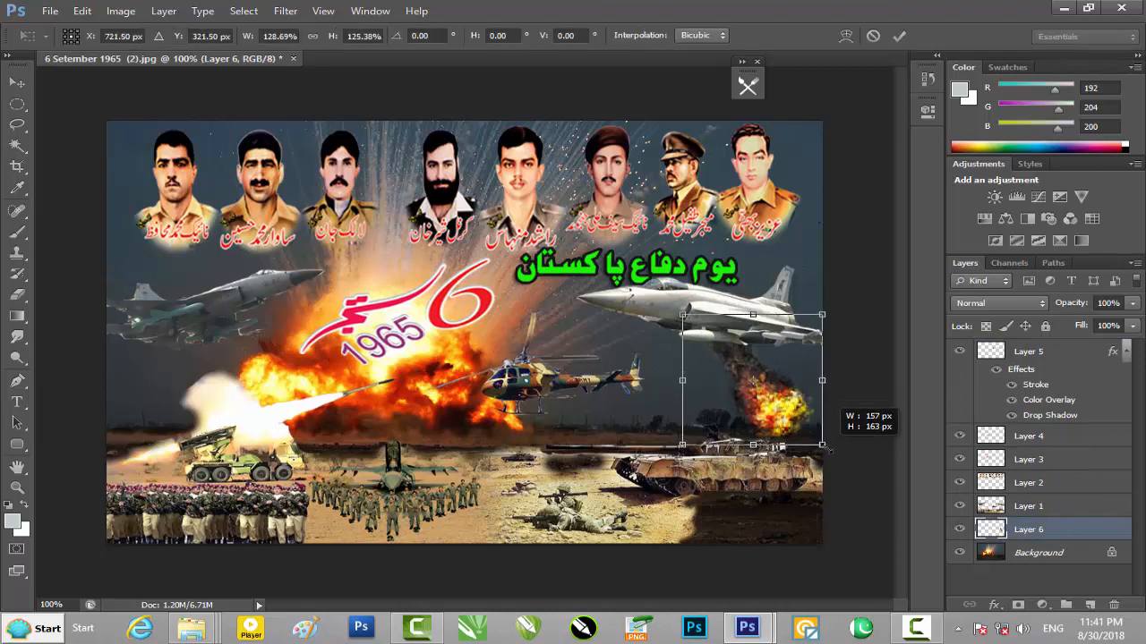
left_click_drag(741, 303, 729, 303)
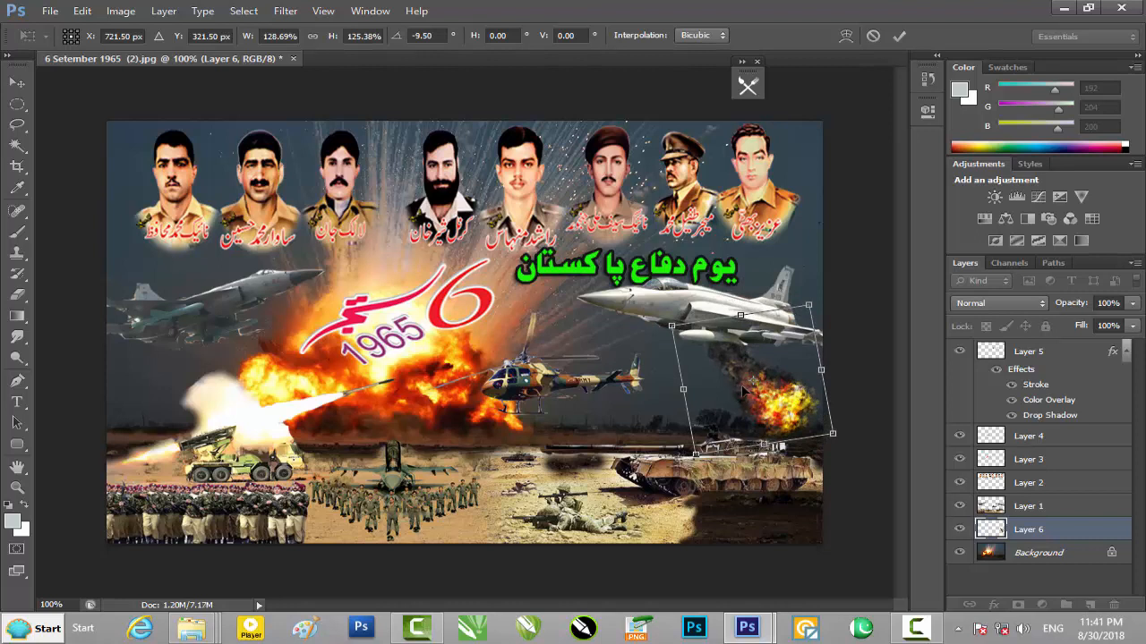
left_click_drag(832, 435, 833, 442)
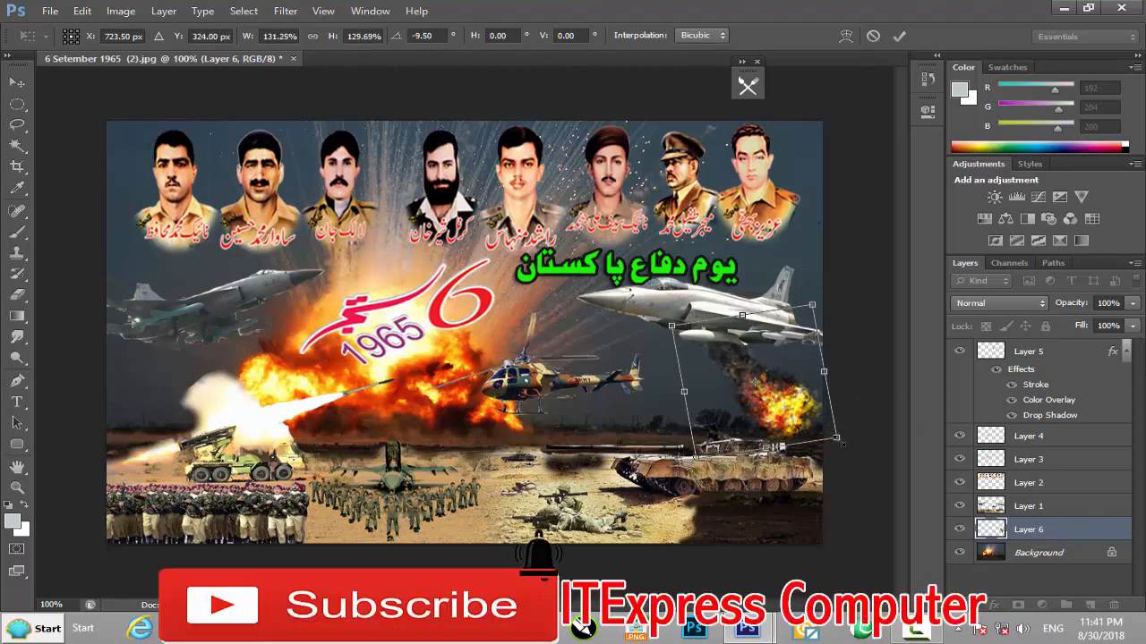
key("Return")
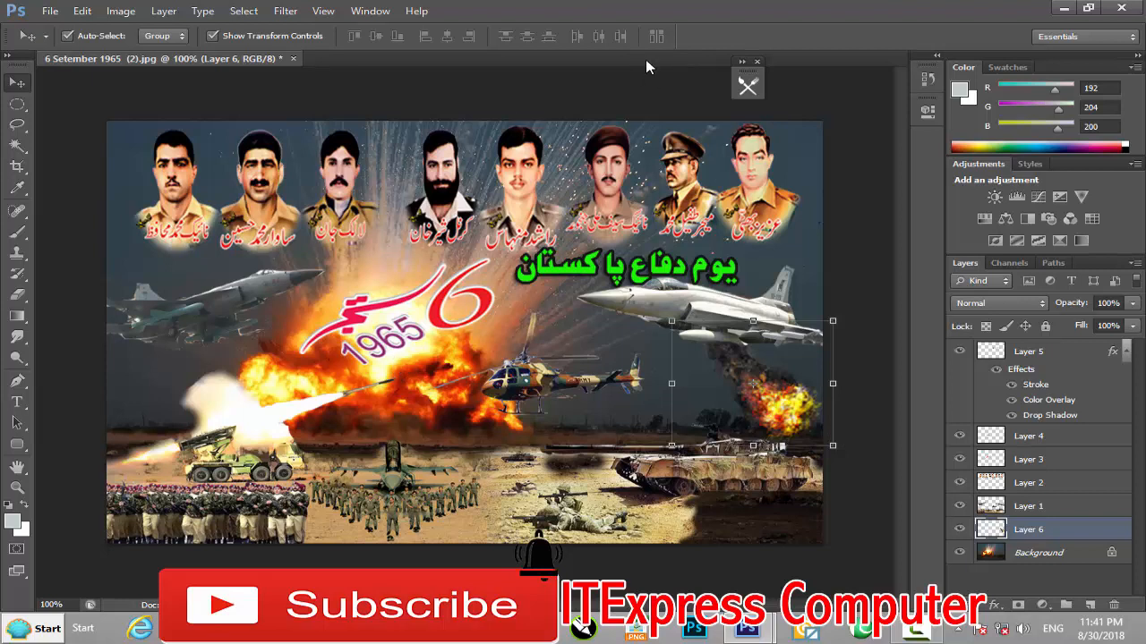
Step: Float the explosion image window and open 6th-Of-September-2015-Hd-Wallpaper.psd from I:\Wallpaper\2\pakistan flag\6 Setember 1965\psd in Photoshop
left_click_drag(645, 60, 626, 89)
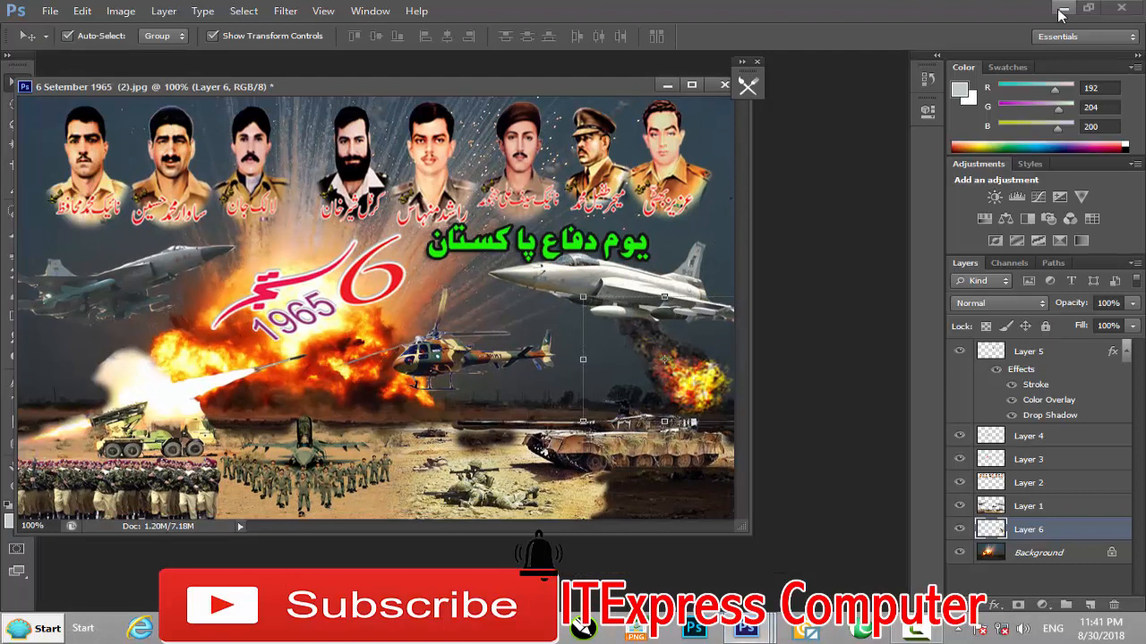
left_click(1062, 12)
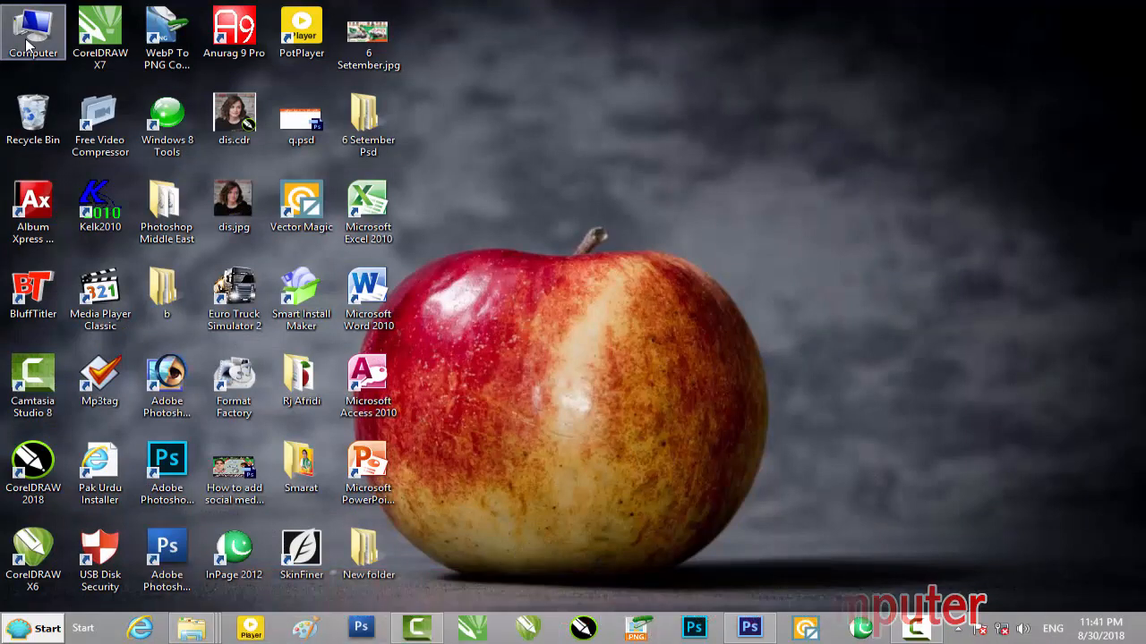
double_click(27, 43)
double_click(470, 175)
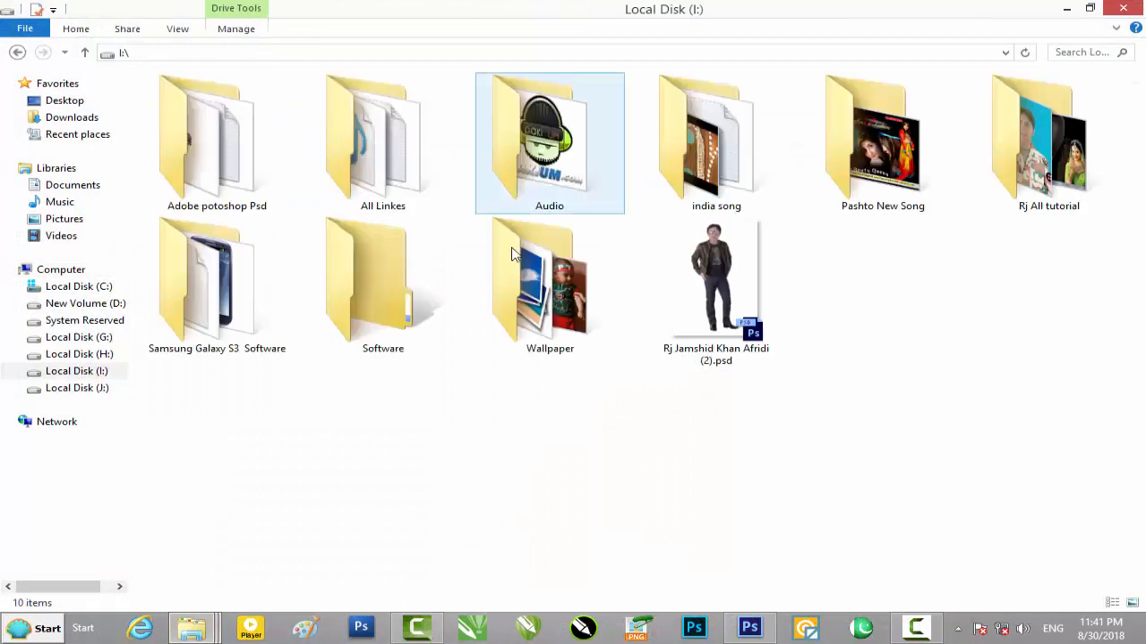
left_click(546, 297)
double_click(548, 297)
double_click(309, 142)
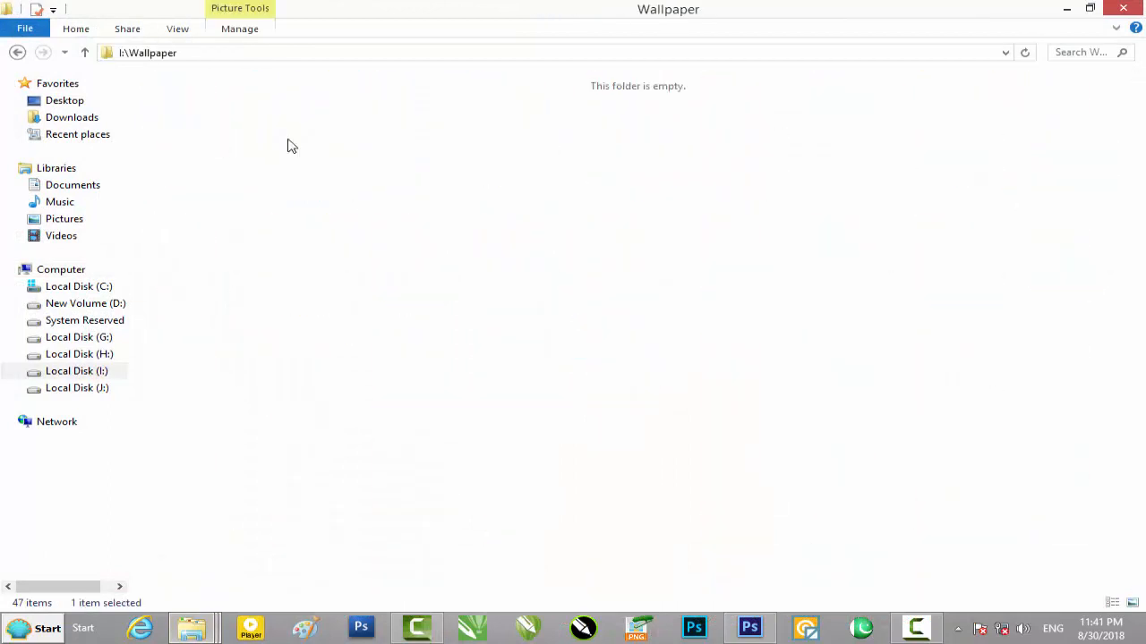
double_click(1070, 112)
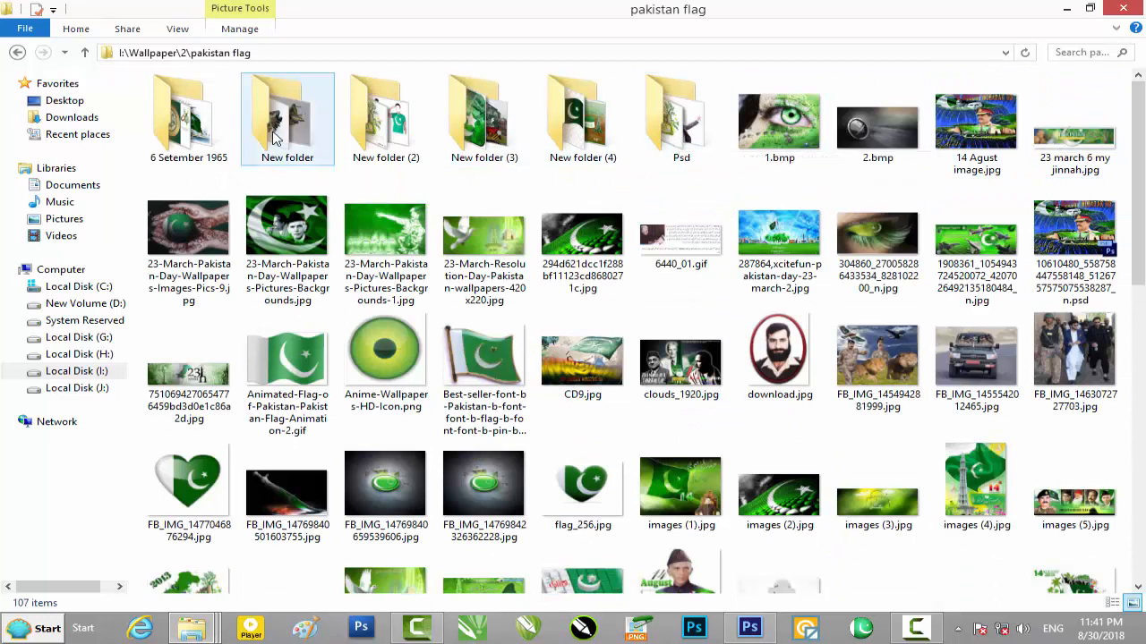
double_click(219, 140)
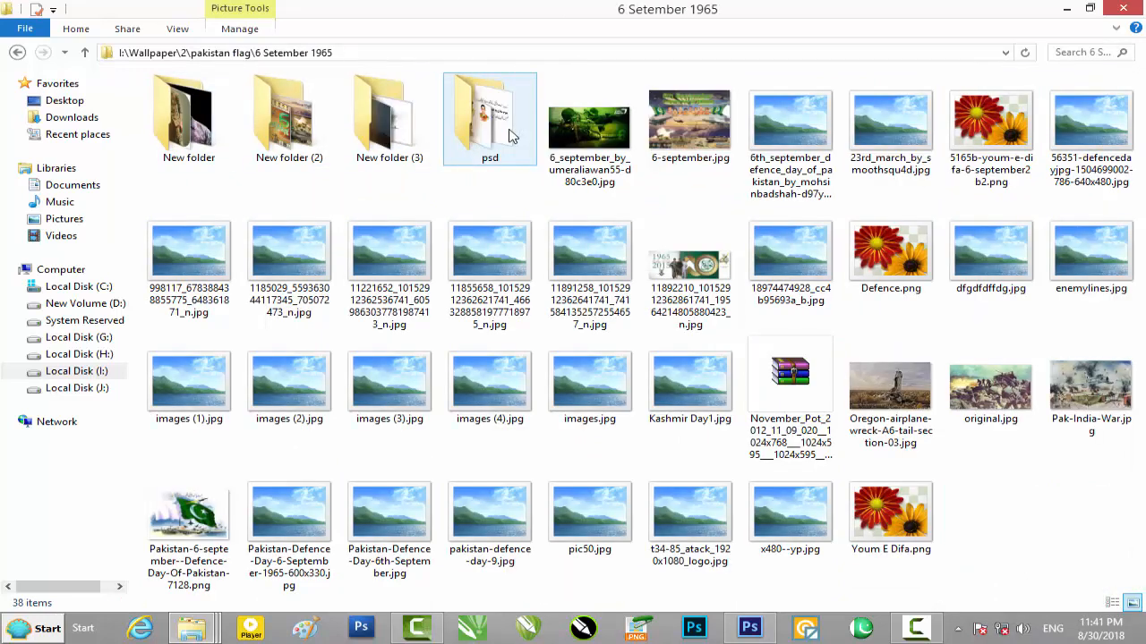
left_click(512, 136)
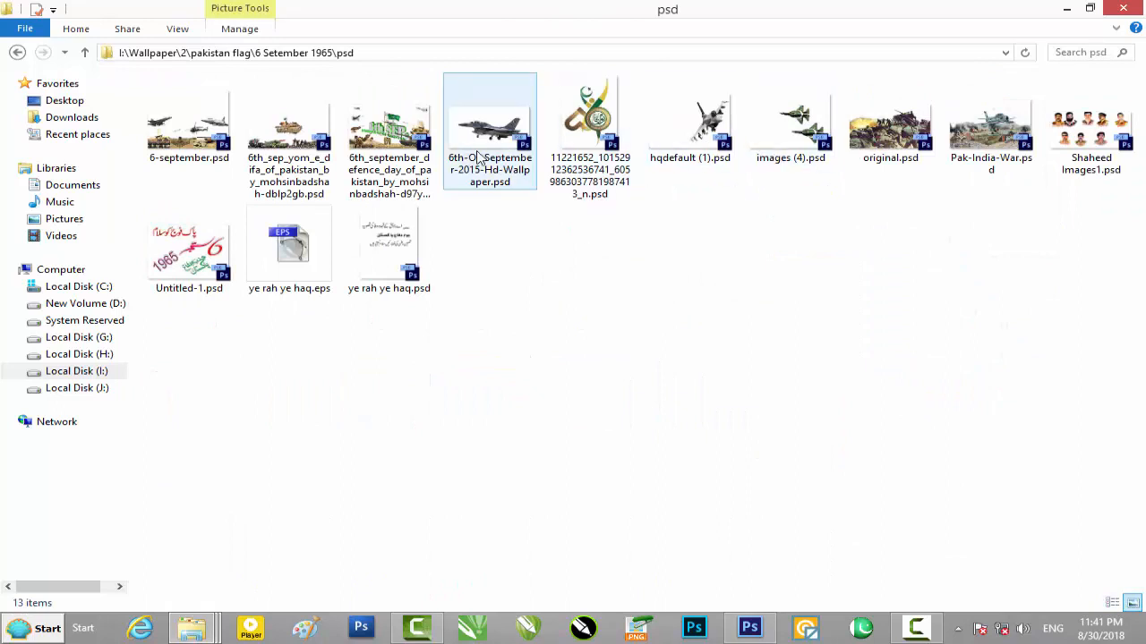
left_click_drag(484, 158, 818, 442)
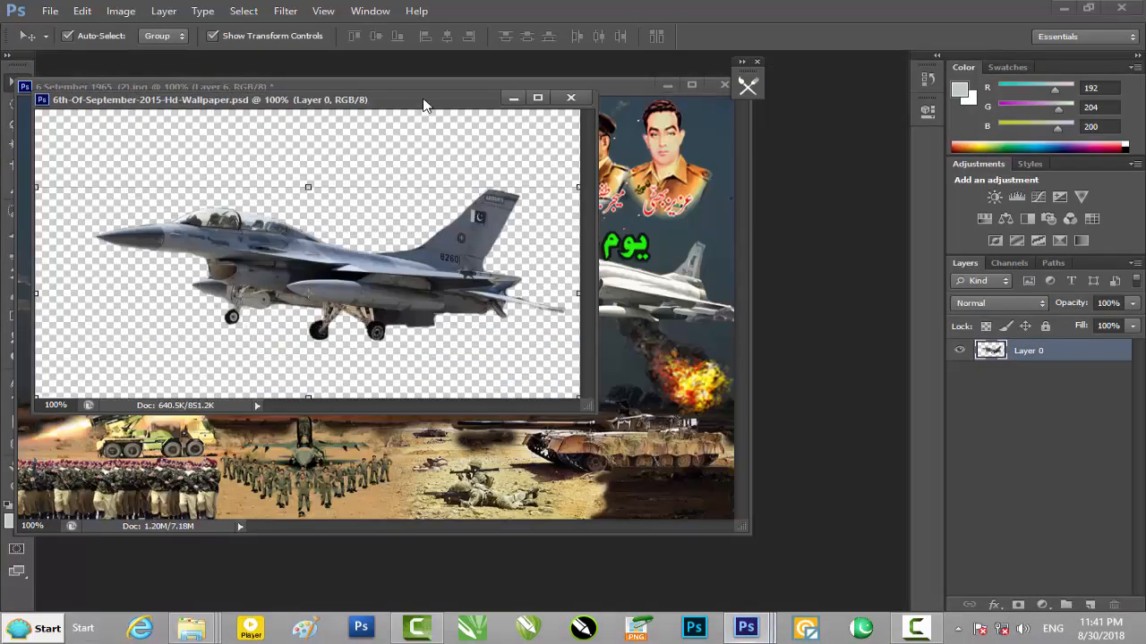
Step: Copy the grey fighter jet into the explosion image, dock that image's window again and close the jet's source file
left_click_drag(424, 105, 604, 281)
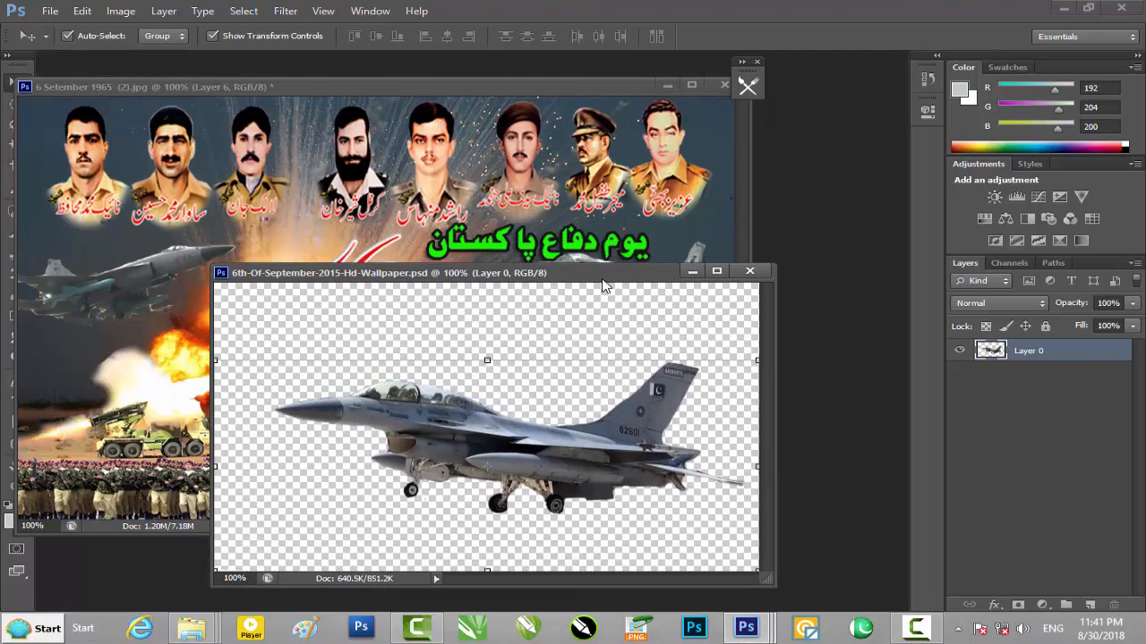
left_click_drag(601, 455, 469, 165)
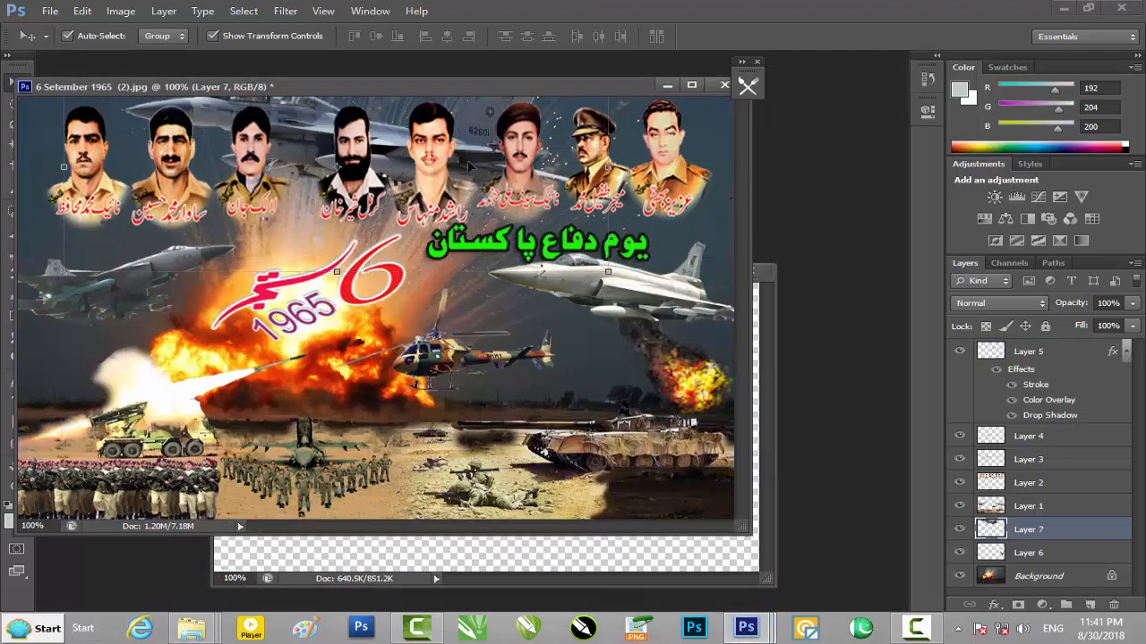
left_click_drag(626, 82, 628, 59)
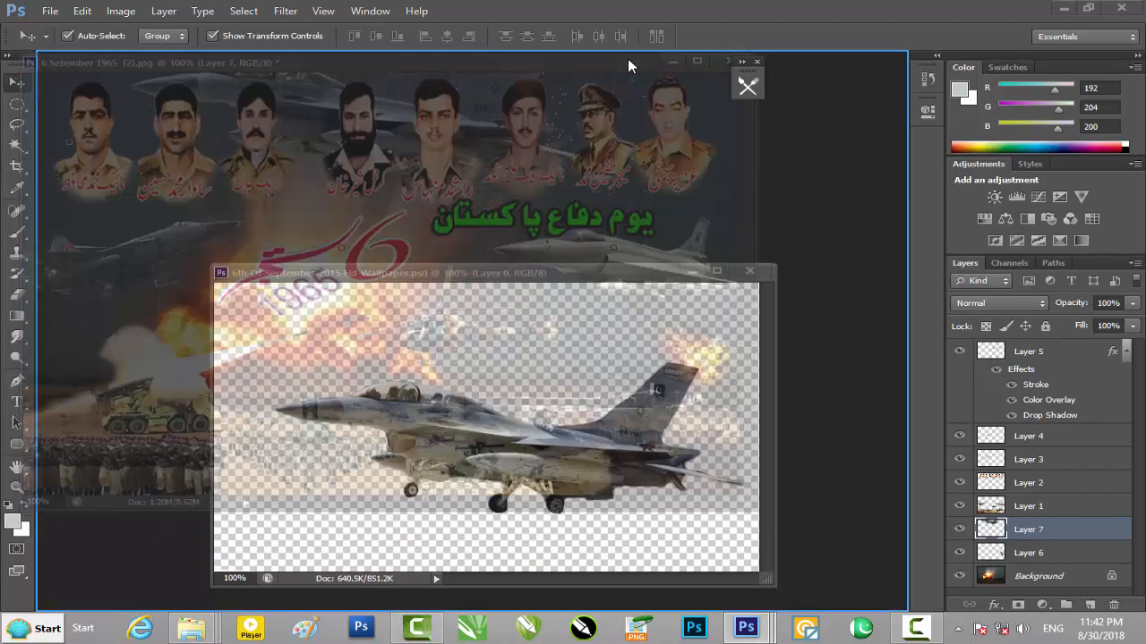
left_click(750, 271)
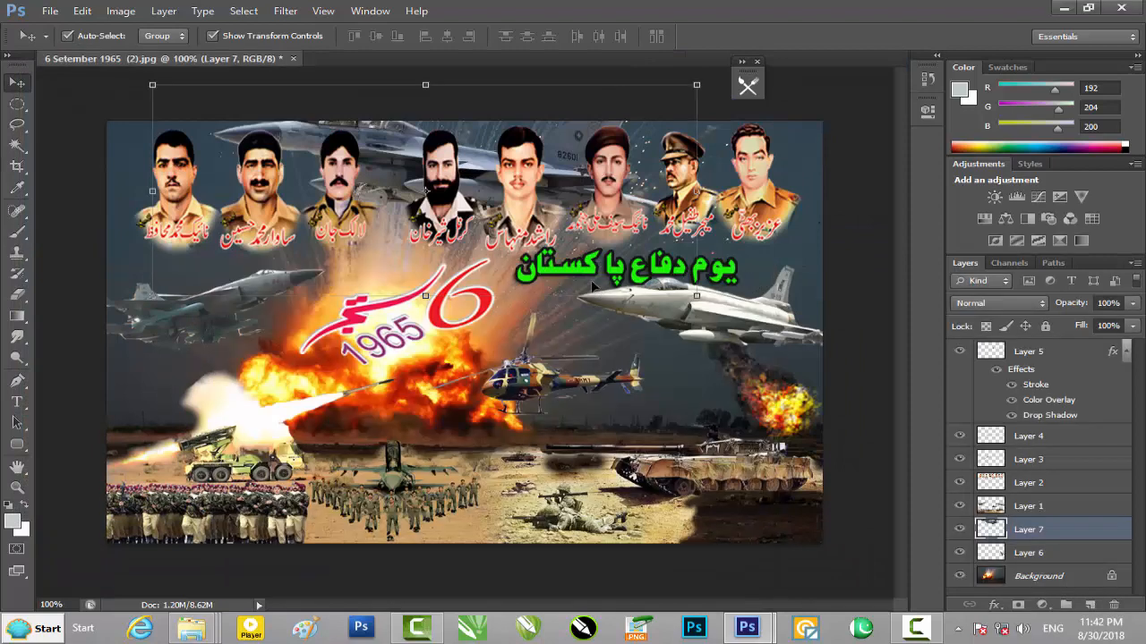
Step: Scale the grey fighter jet behind the portraits to about 102% height, widen it at both sides and apply the transform
key("ctrl+plus")
key("ctrl+plus")
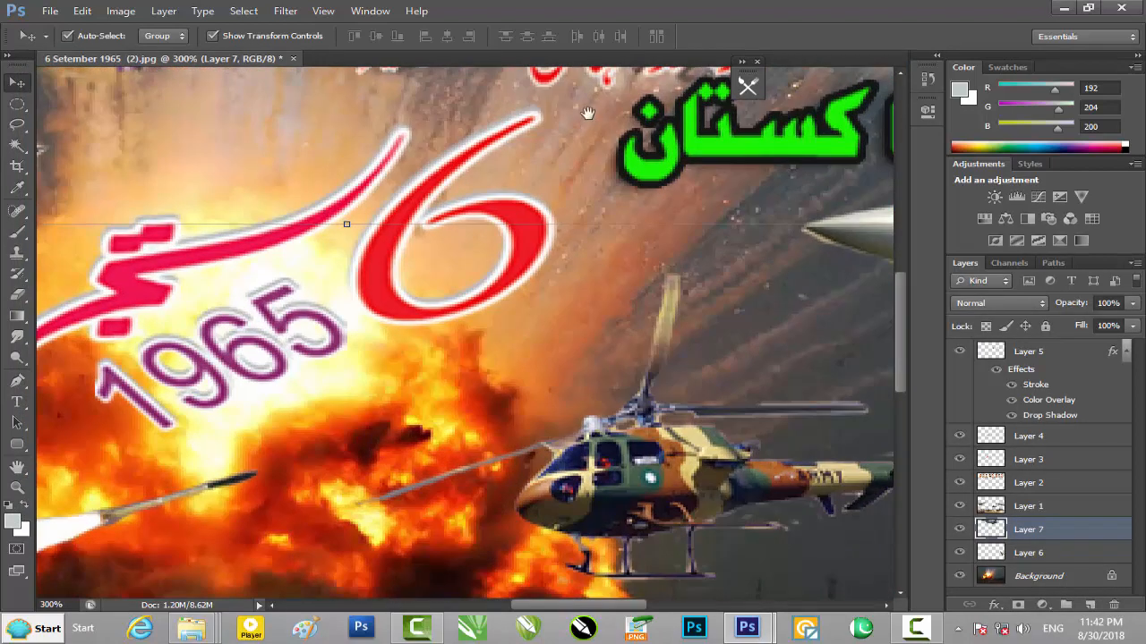
key("ctrl+minus")
key("ctrl+minus")
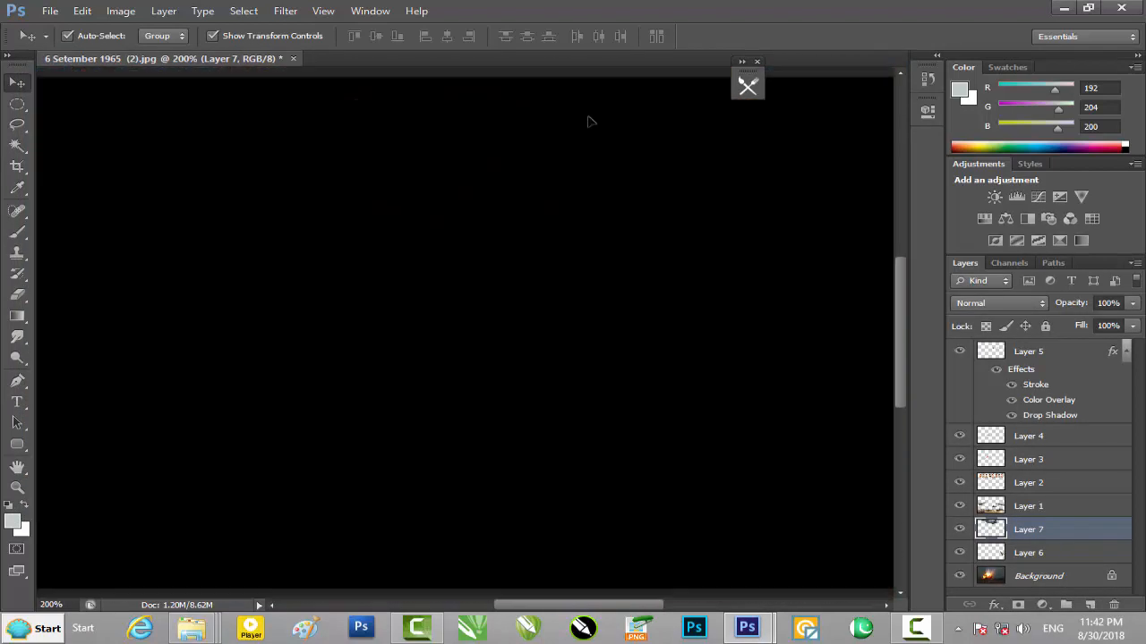
left_click_drag(702, 306, 762, 321)
left_click_drag(469, 81, 466, 99)
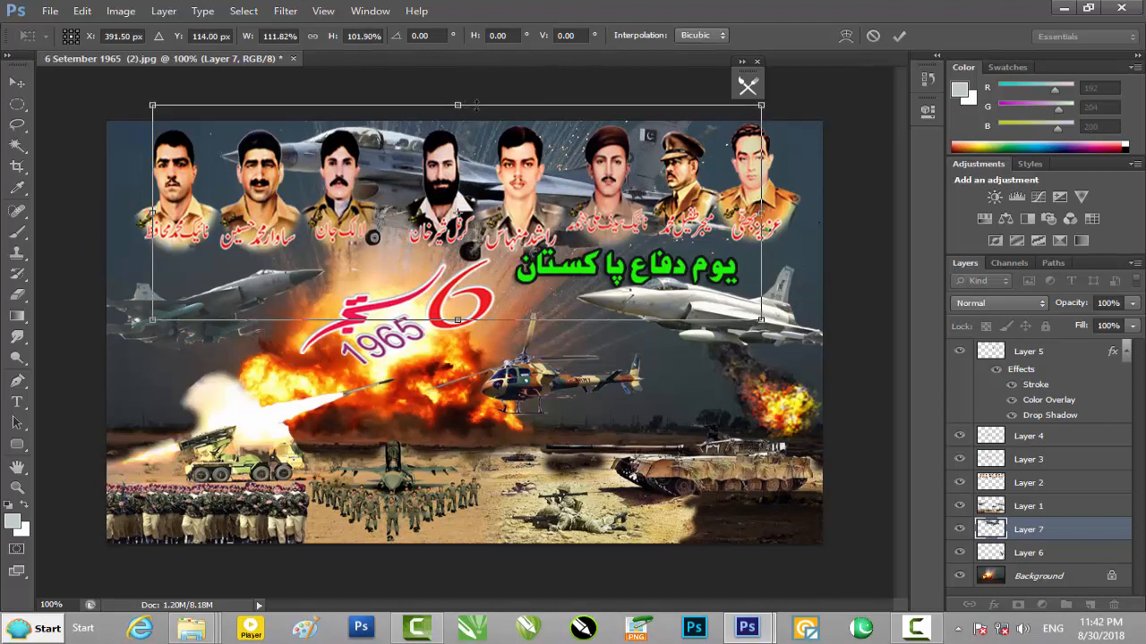
left_click_drag(764, 213, 771, 213)
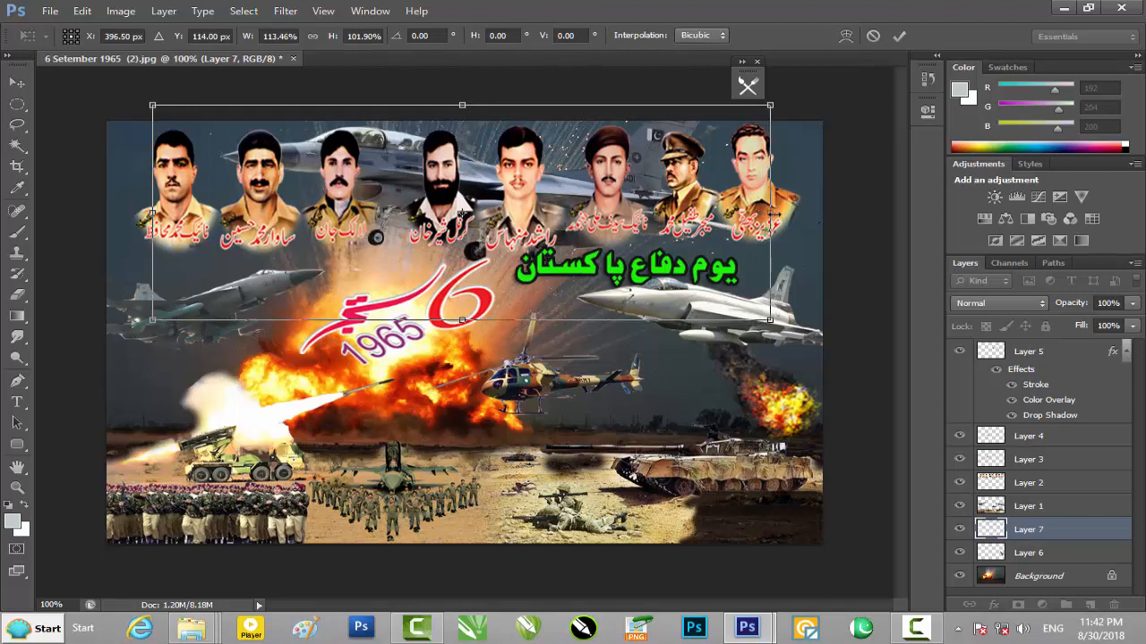
left_click_drag(153, 212, 133, 213)
key("Return")
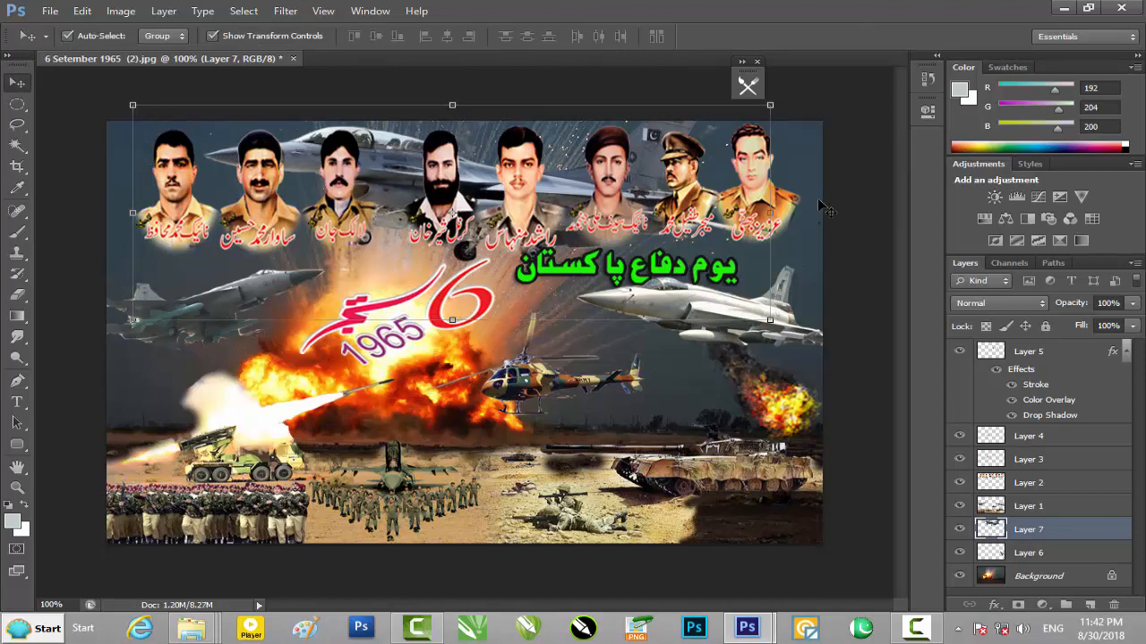
left_click(879, 208)
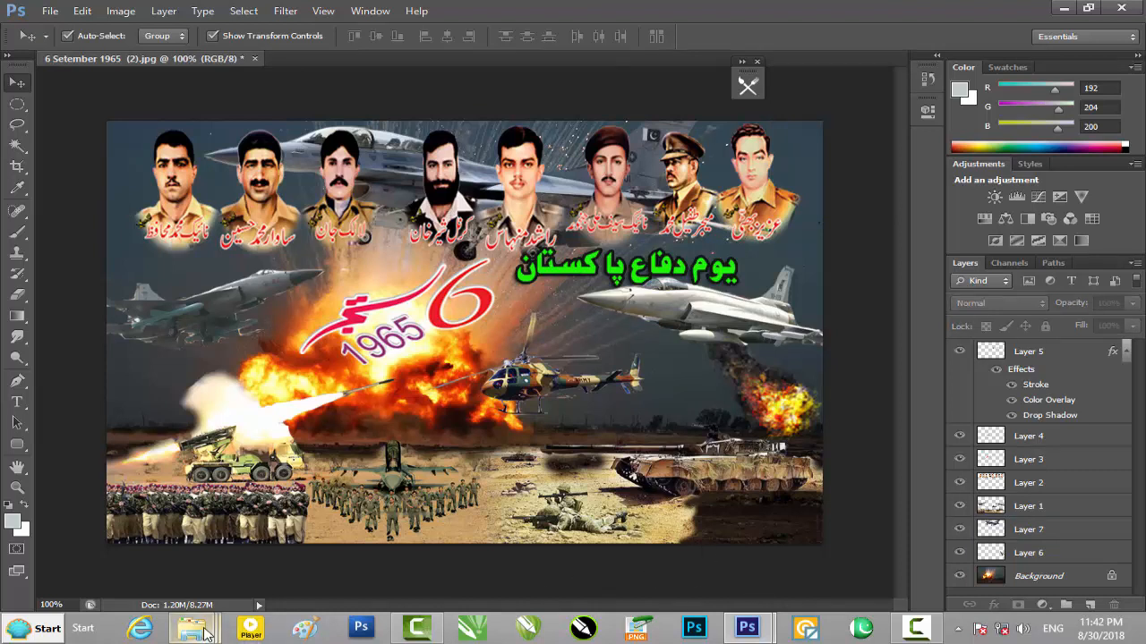
Step: Place images (4).psd from the psd folder into the explosion image and open the placed smart object's contents
mouse_move(195, 630)
mouse_move(544, 553)
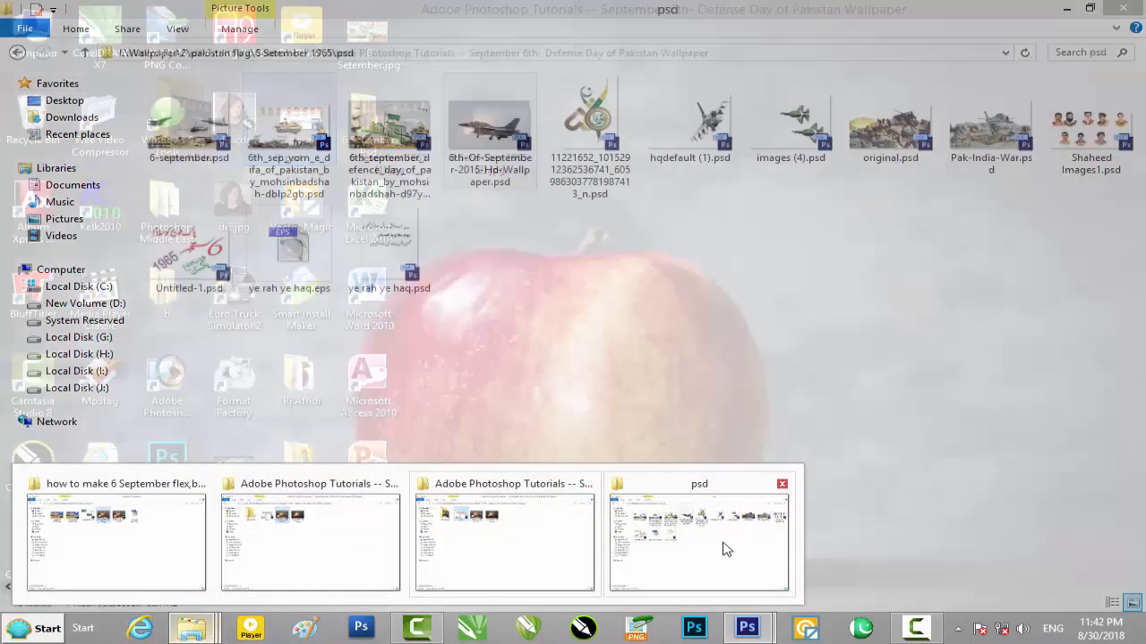
left_click(721, 545)
left_click_drag(790, 147, 809, 549)
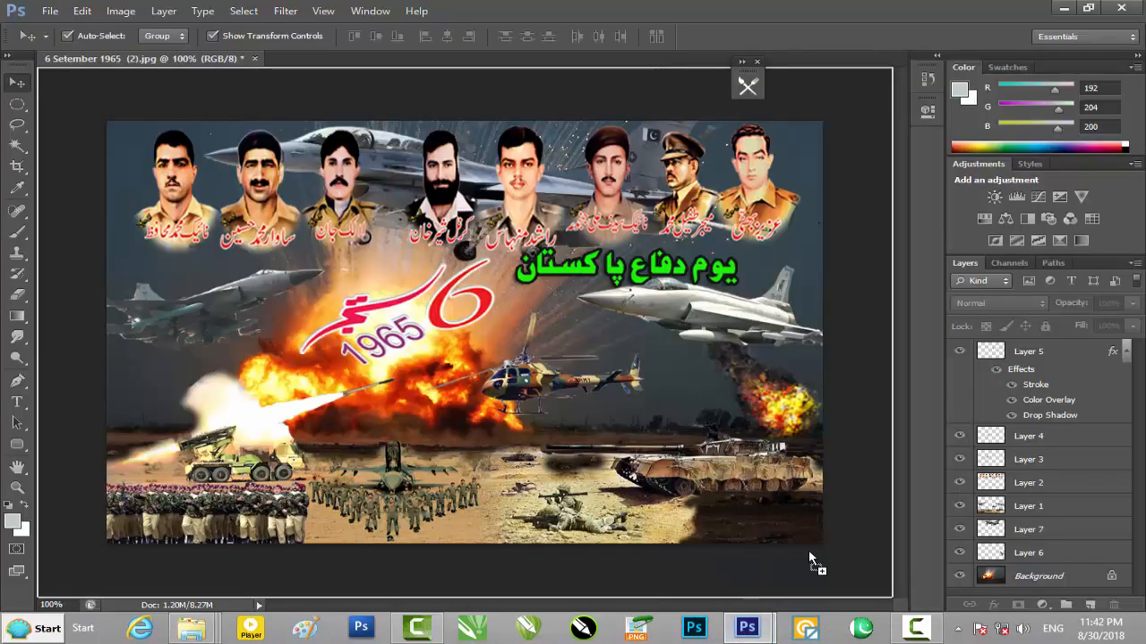
left_click_drag(828, 83, 619, 100)
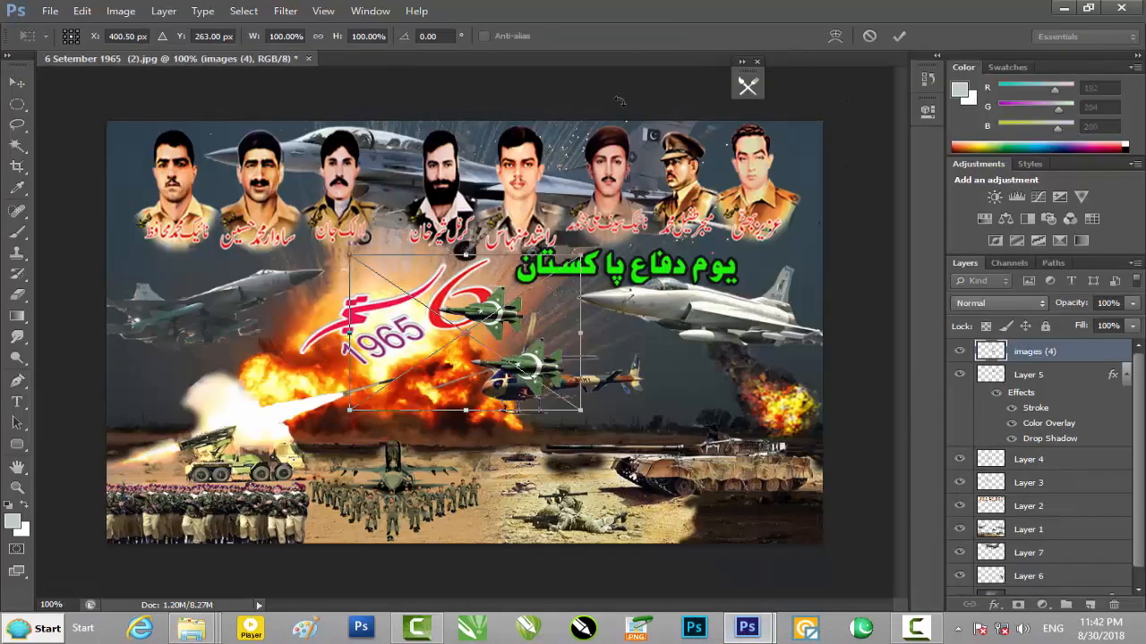
key("Return")
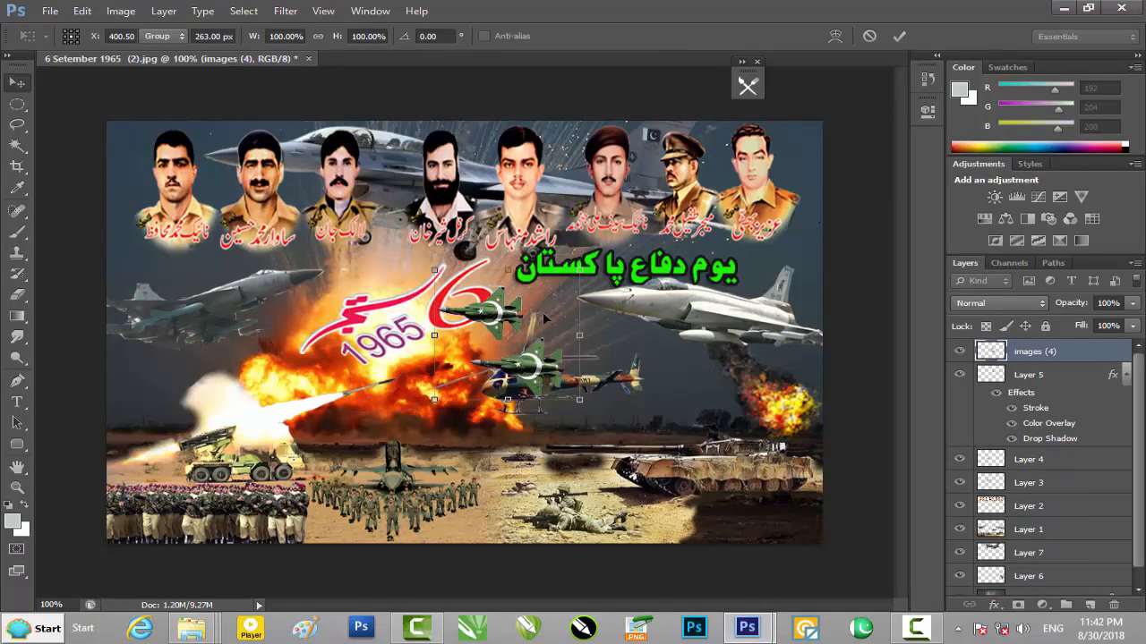
double_click(993, 353)
key("Return")
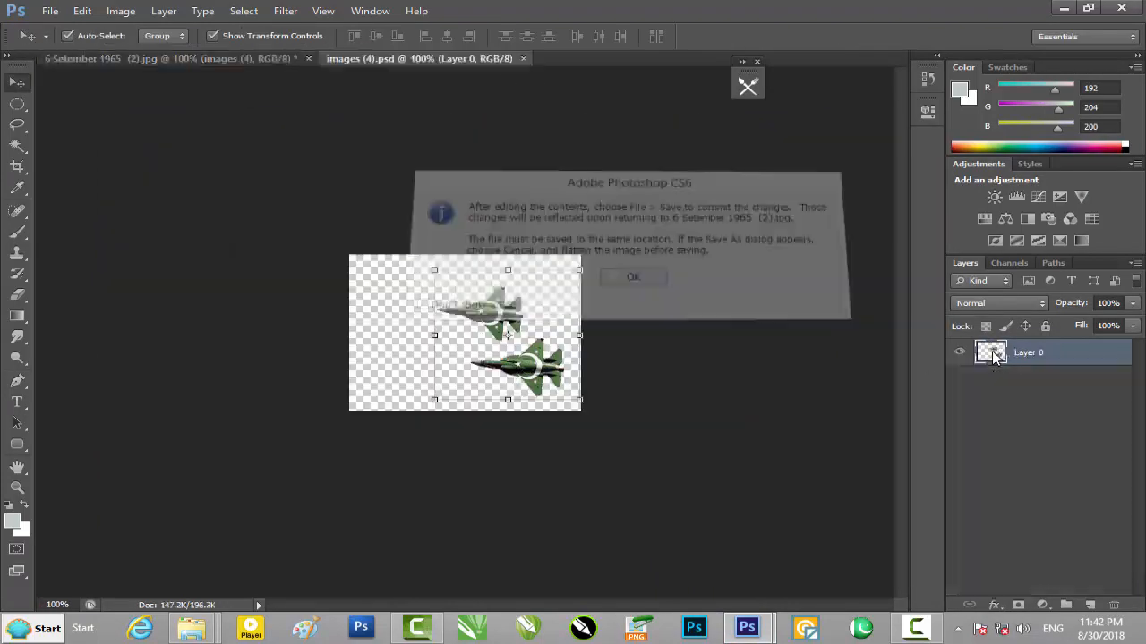
Step: Delete the placed images (4) layer from the explosion image and copy the two green jets from the open images (4).psd into it
left_click(265, 57)
key("Delete")
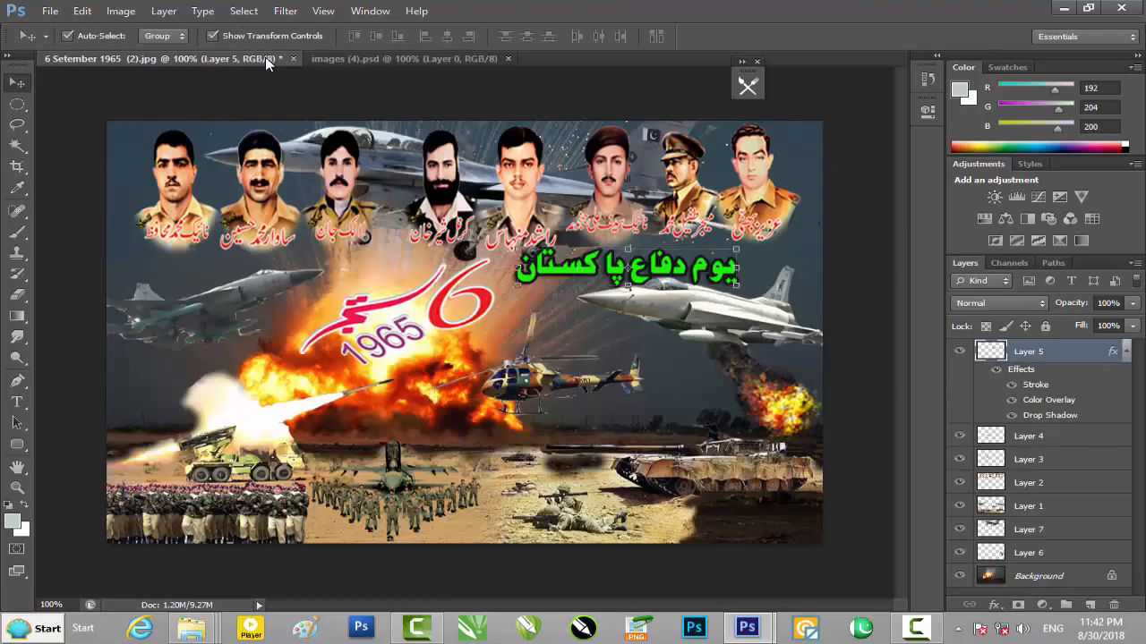
left_click(472, 58)
left_click_drag(498, 309, 515, 328)
Step: Scale the green jet pair to about 89% width and 70% height, flip it horizontally and move it above the rocket launcher
left_click_drag(588, 341, 627, 341)
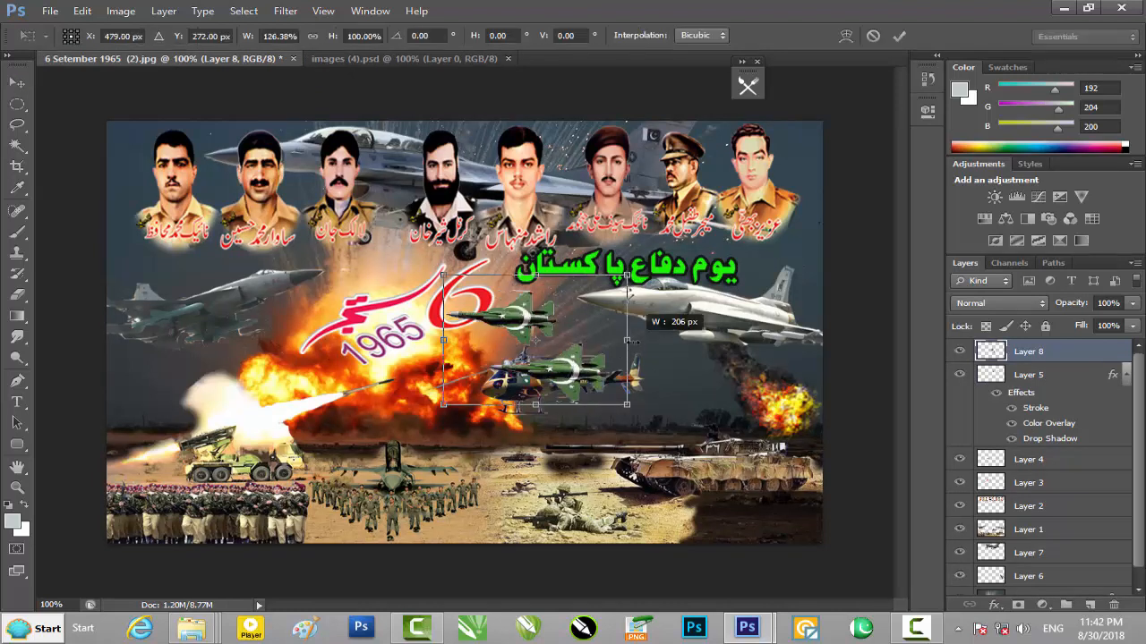
left_click_drag(524, 324, 517, 442)
left_click_drag(618, 392, 563, 433)
left_click_drag(498, 484, 215, 380)
key("shift+Right")
key("shift+Right")
right_click(274, 411)
left_click(304, 378)
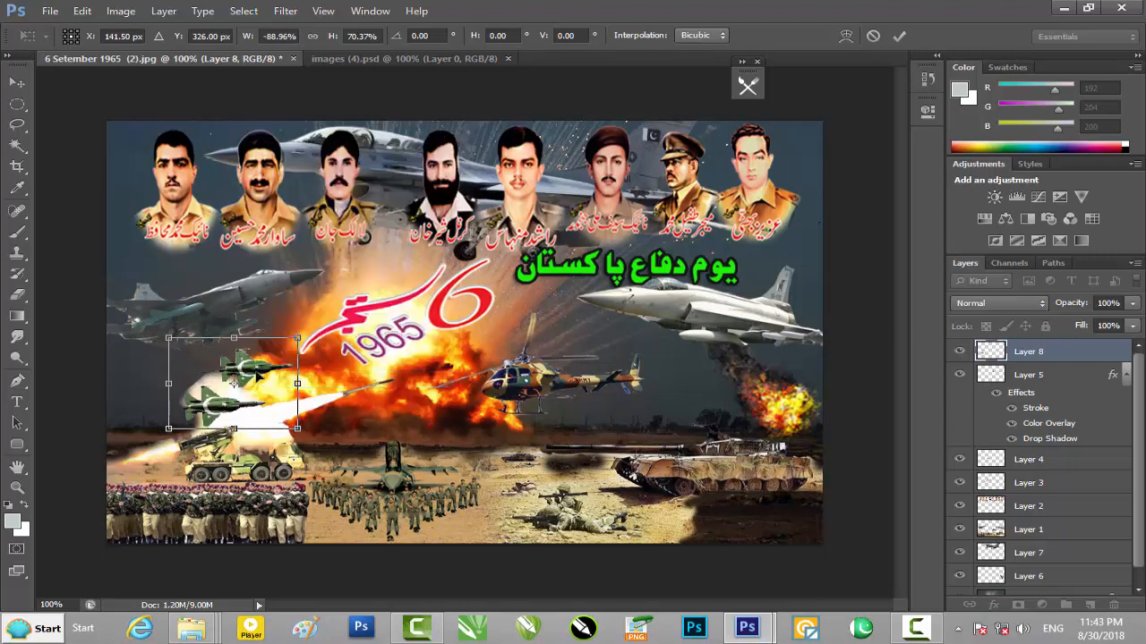
Step: Move the flipped jet pair to the image's left edge, enlarge it to about 102% width and 86% height, and apply the transform
left_click_drag(298, 337, 308, 333)
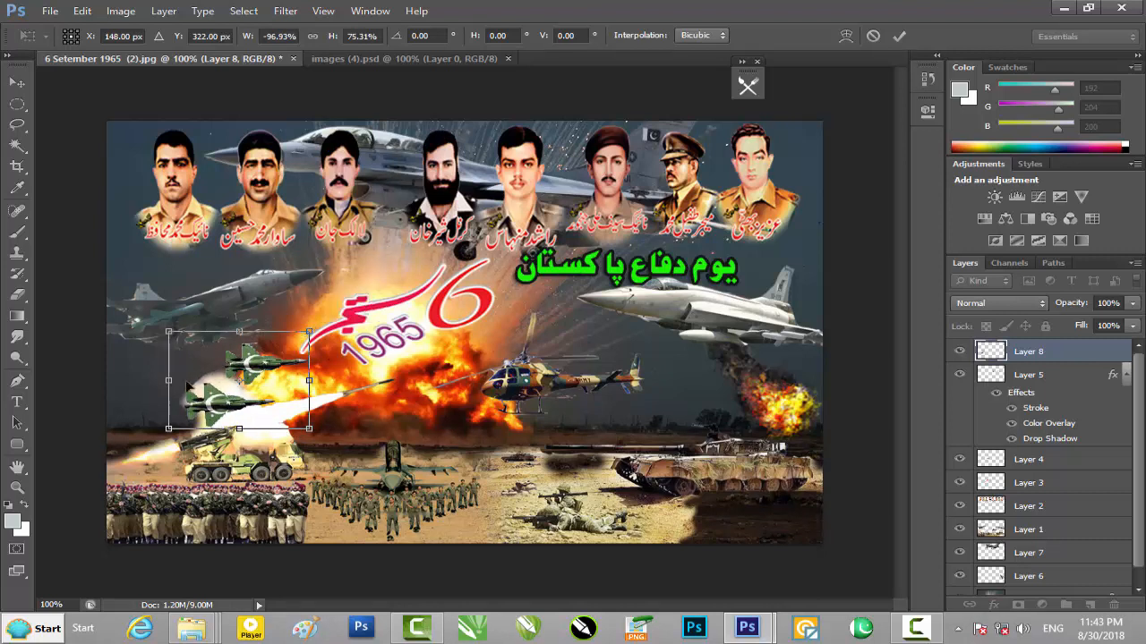
left_click_drag(215, 408, 153, 411)
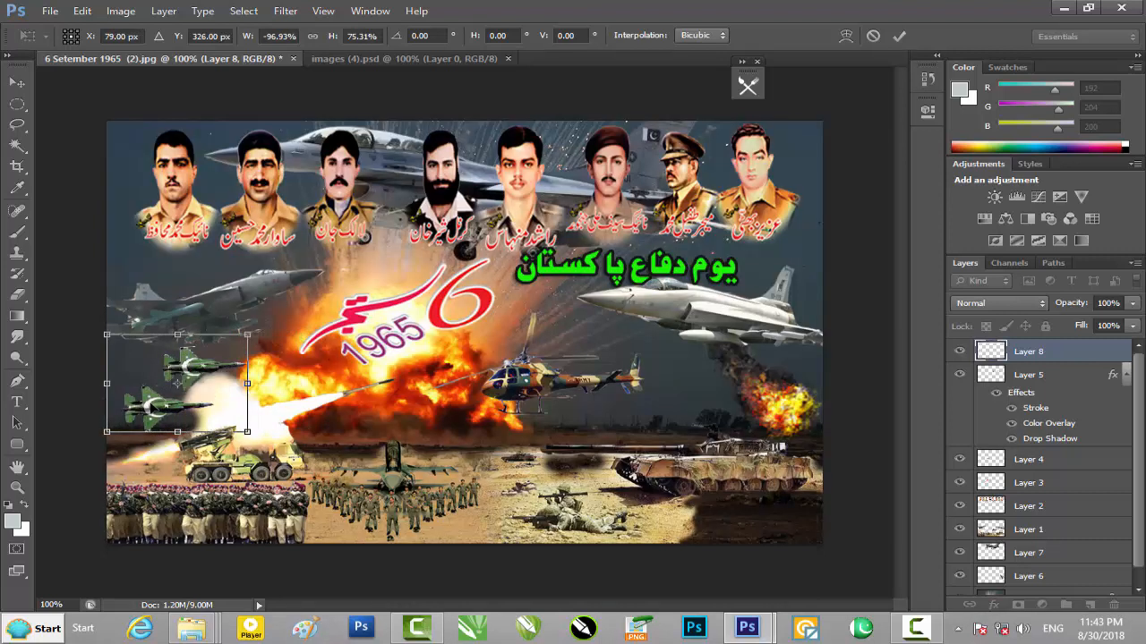
left_click_drag(250, 334, 255, 320)
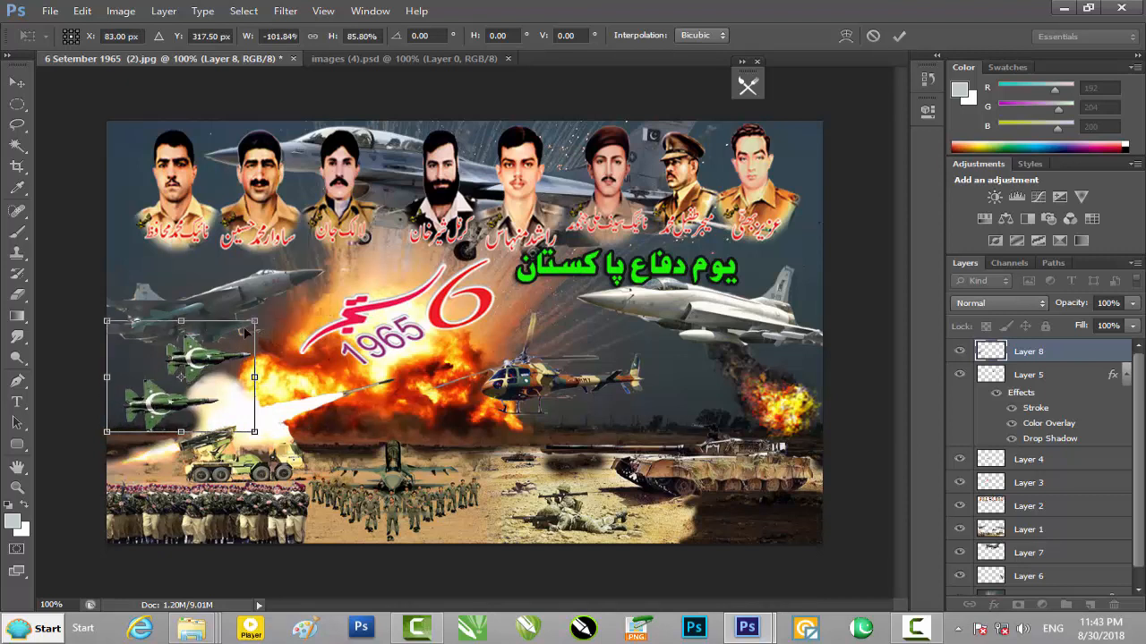
key("Return")
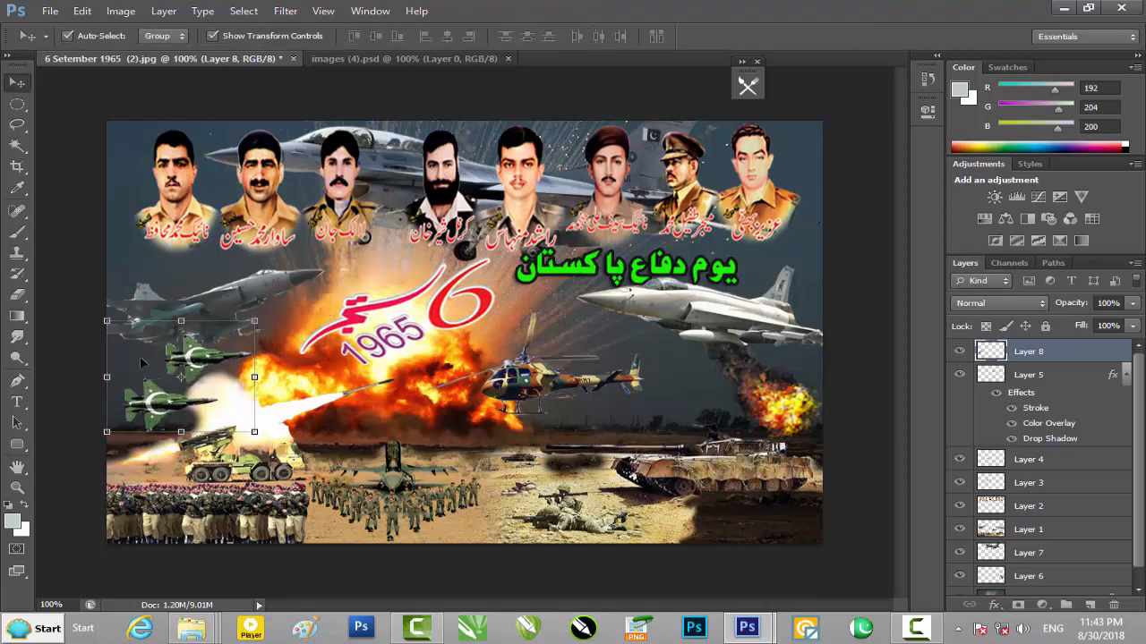
Step: Cut the upper green jet out with an elliptical selection, paste it as a separate layer and move it onto the rightmost portrait
left_click_drag(17, 104, 86, 117)
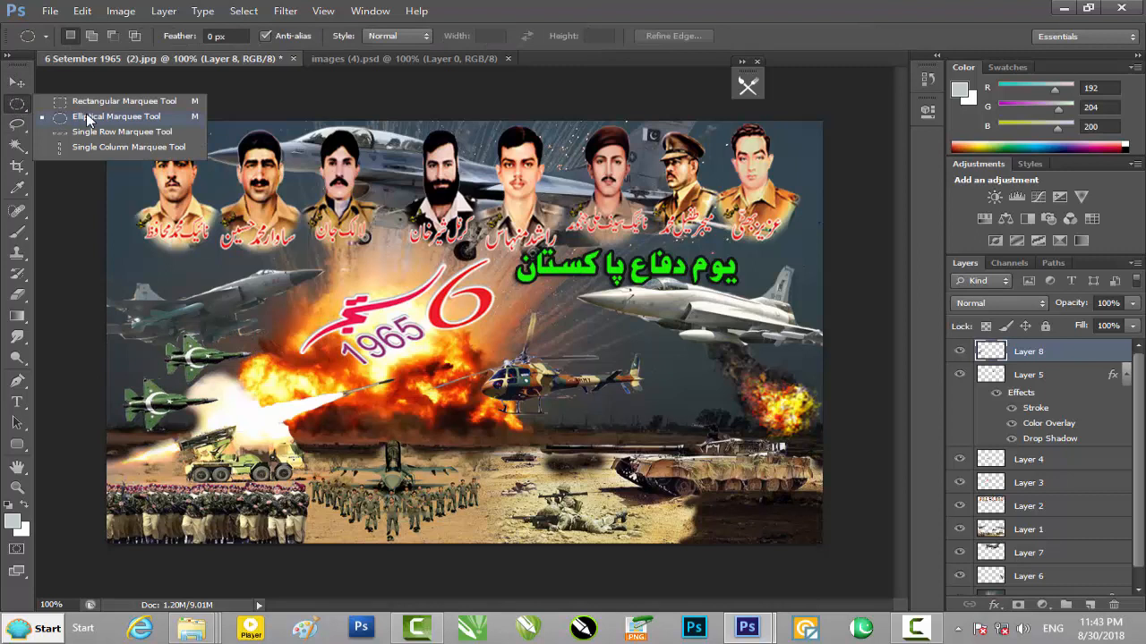
left_click(82, 124)
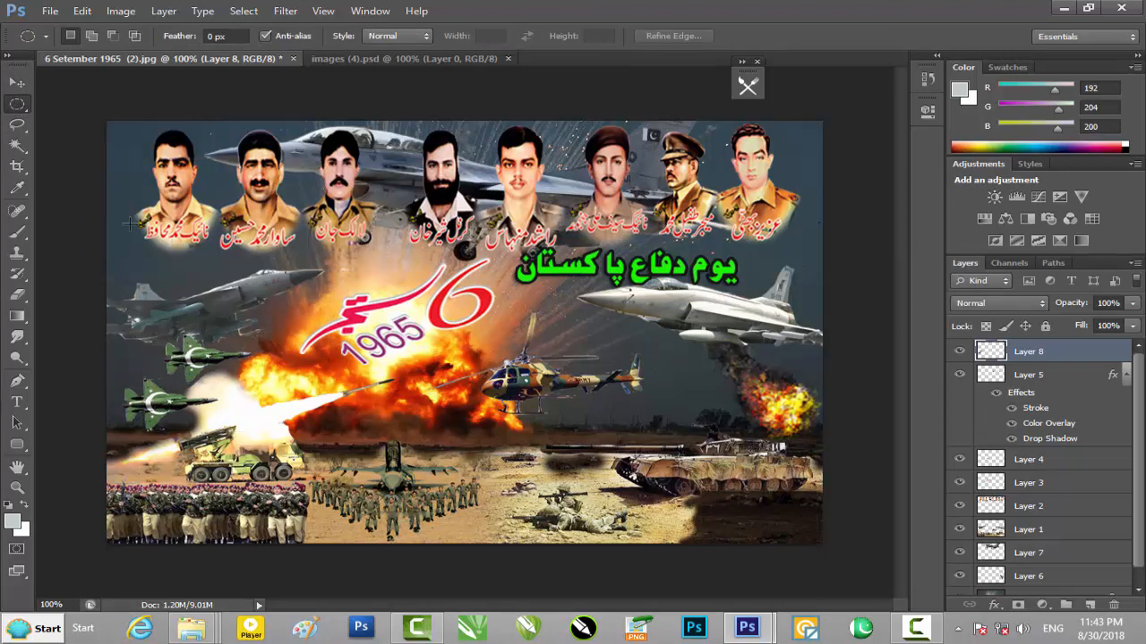
left_click_drag(155, 324, 272, 394)
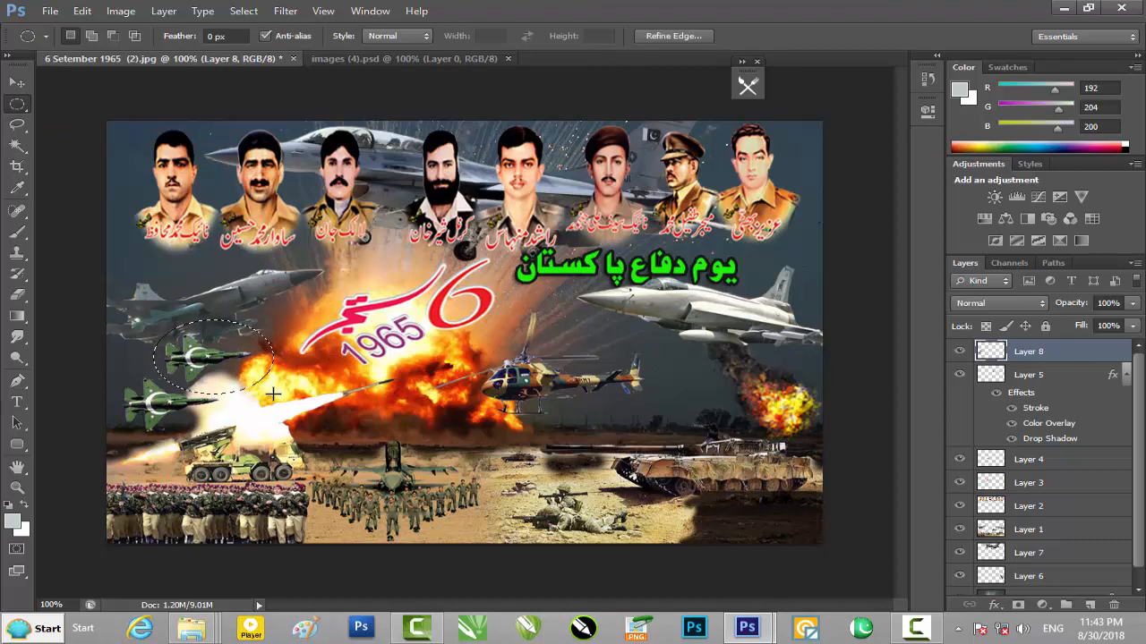
key("Delete")
key("ctrl+d")
key("ctrl+v")
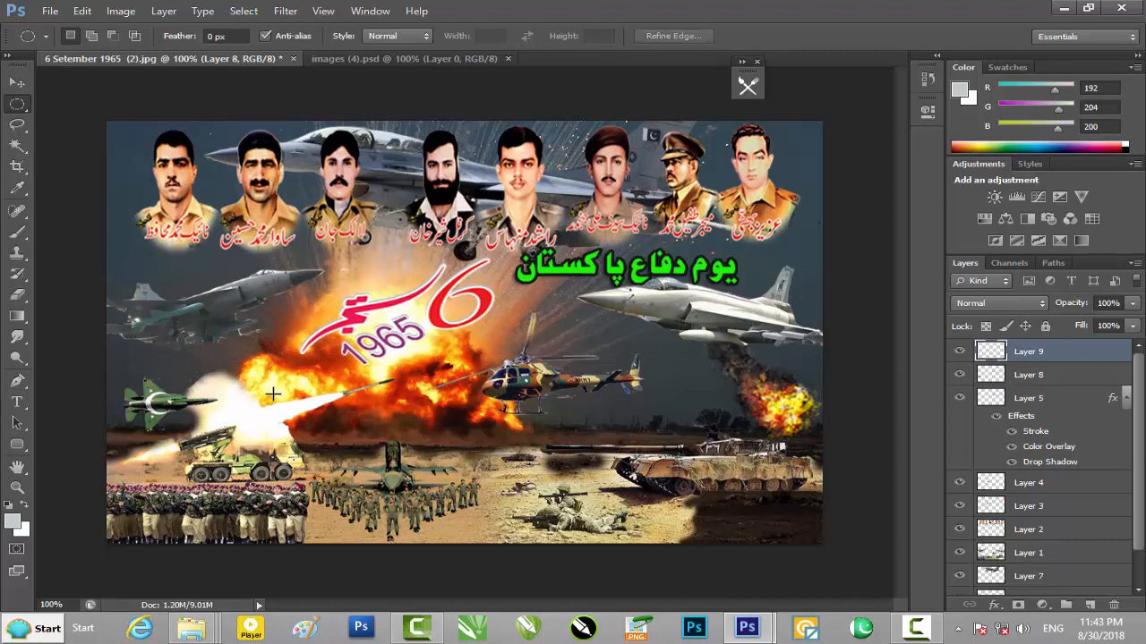
left_click(20, 87)
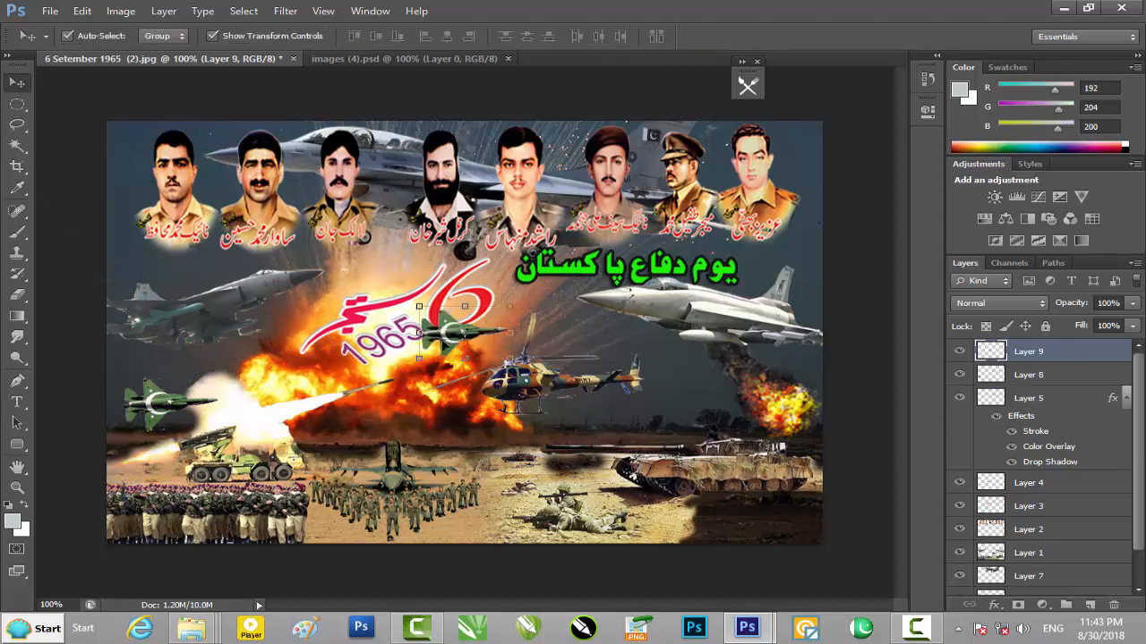
left_click_drag(459, 334, 784, 204)
Step: Narrow the separated jet to about 62% width, rotate it about 151.6°, place it in the image's upper-right corner and apply the transform
key("ctrl+t")
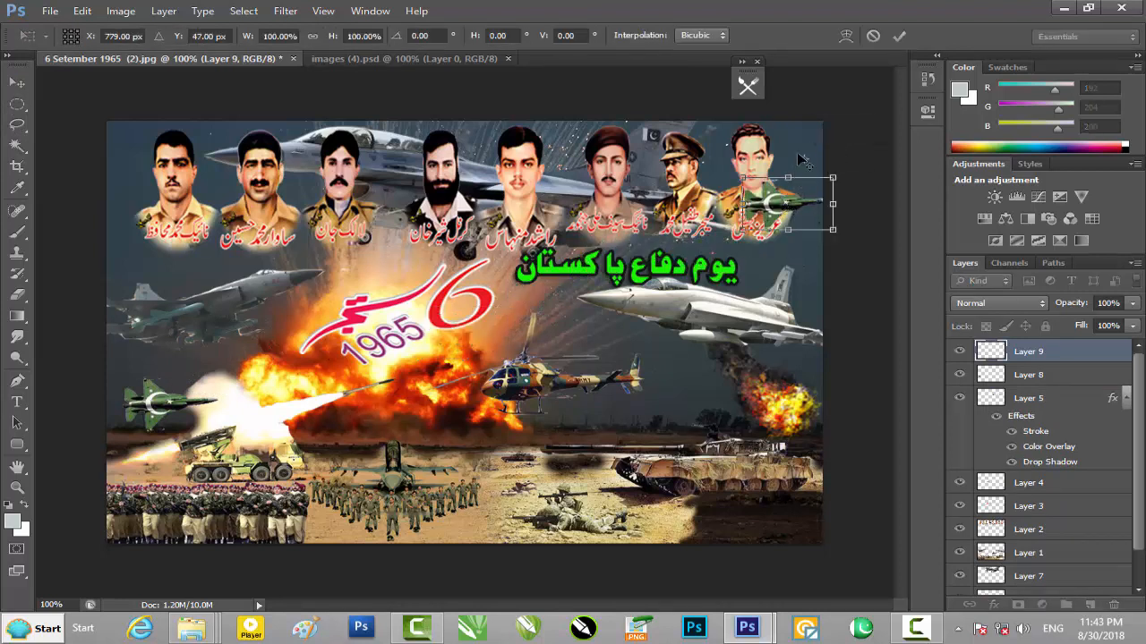
key("ctrl+plus")
left_click_drag(790, 134, 347, 324)
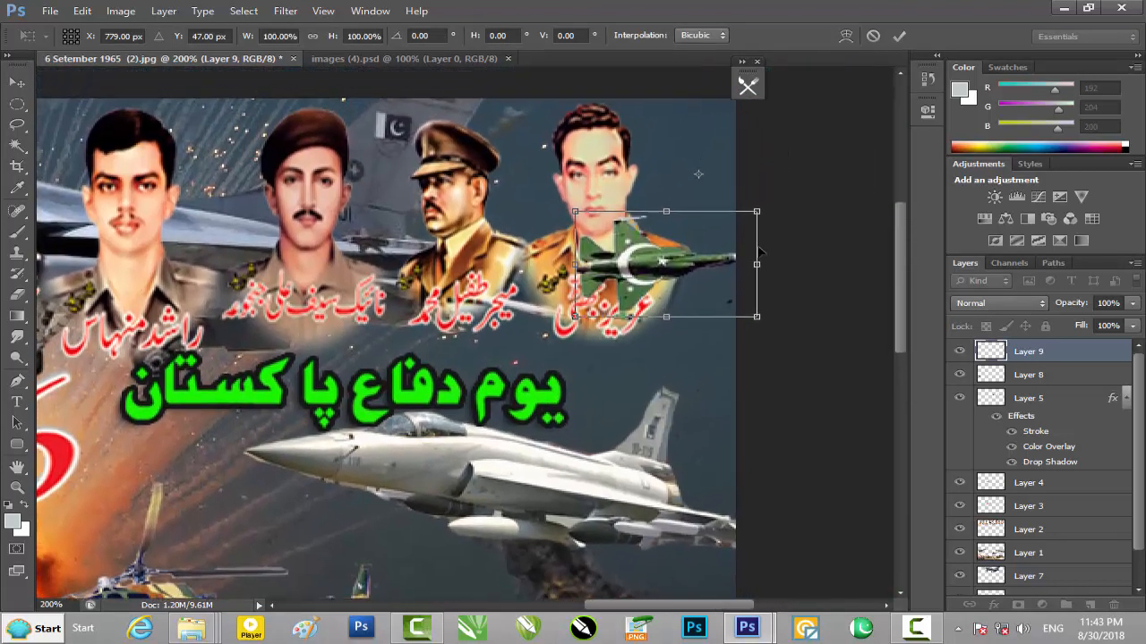
left_click_drag(757, 264, 687, 263)
left_click_drag(634, 235, 683, 134)
left_click_drag(701, 91, 673, 216)
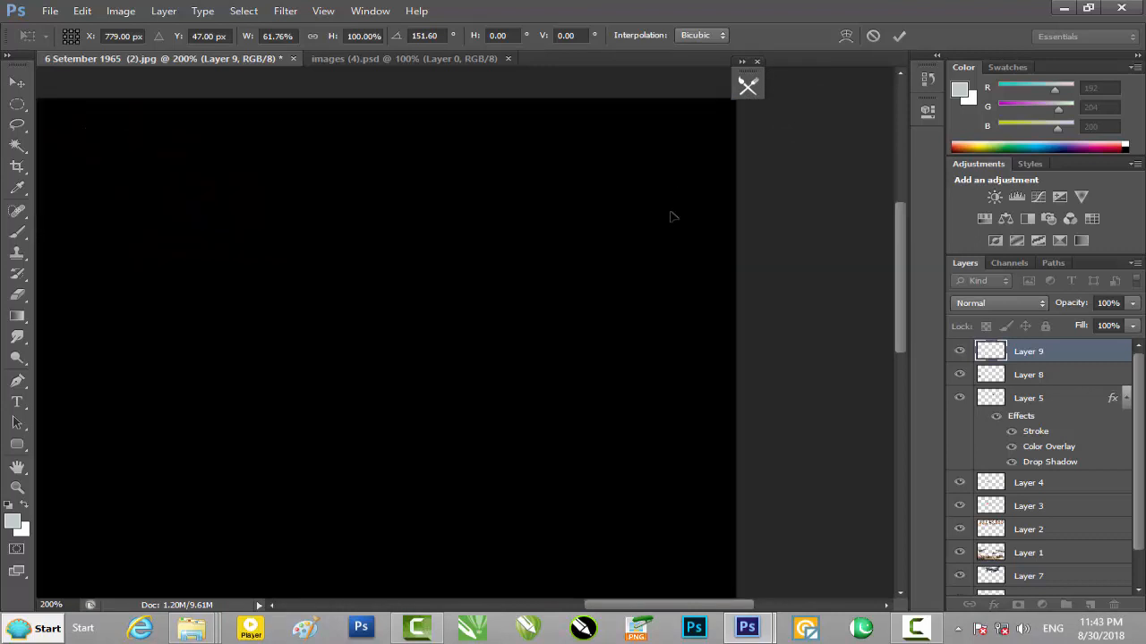
key("Return")
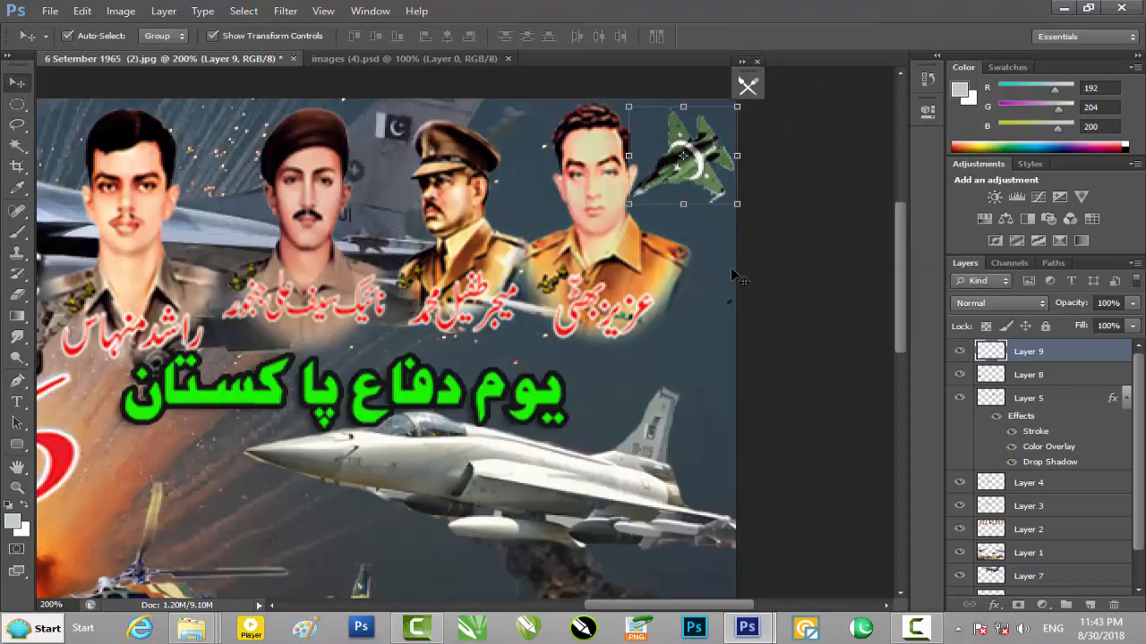
Step: Try to move the remaining green jet up to the first portrait, then return to the explosion image
left_click_drag(211, 412, 629, 239)
left_click(372, 483)
left_click_drag(363, 460, 316, 115)
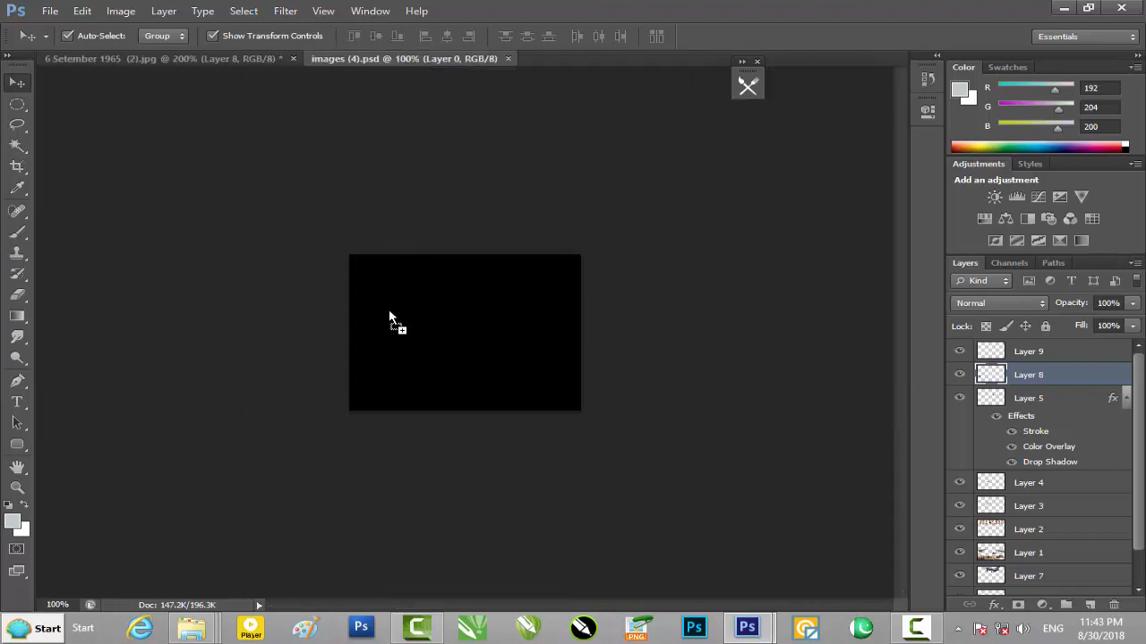
left_click_drag(389, 315, 390, 315)
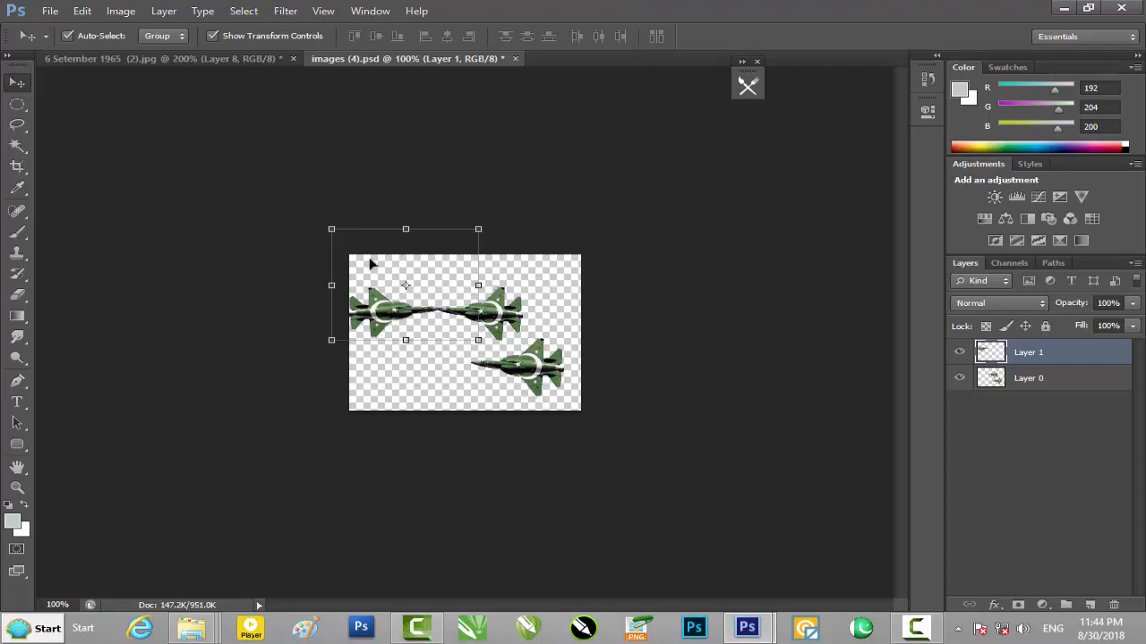
left_click(212, 63)
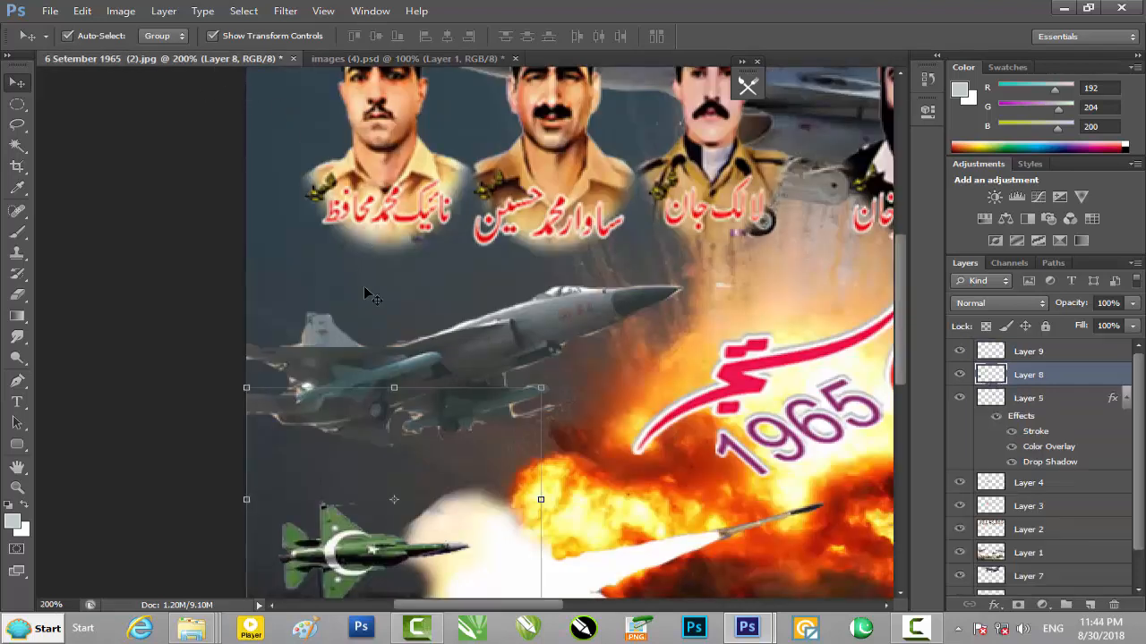
Step: Move the remaining green jet to the image's upper-left corner, scale it to about 63%, rotate it about 76.4° and apply the transform
left_click_drag(358, 550, 315, 137)
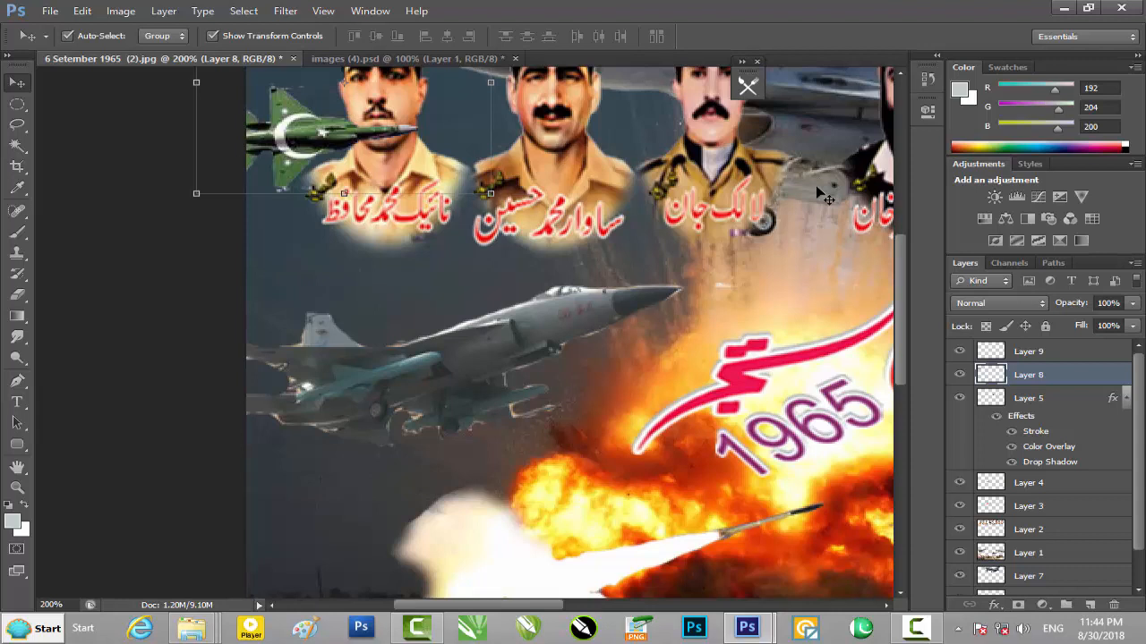
scroll(595, 152, "up", 5)
left_click_drag(309, 360, 318, 314)
left_click_drag(504, 150, 411, 357)
left_click_drag(438, 132, 395, 242)
left_click_drag(326, 336, 340, 294)
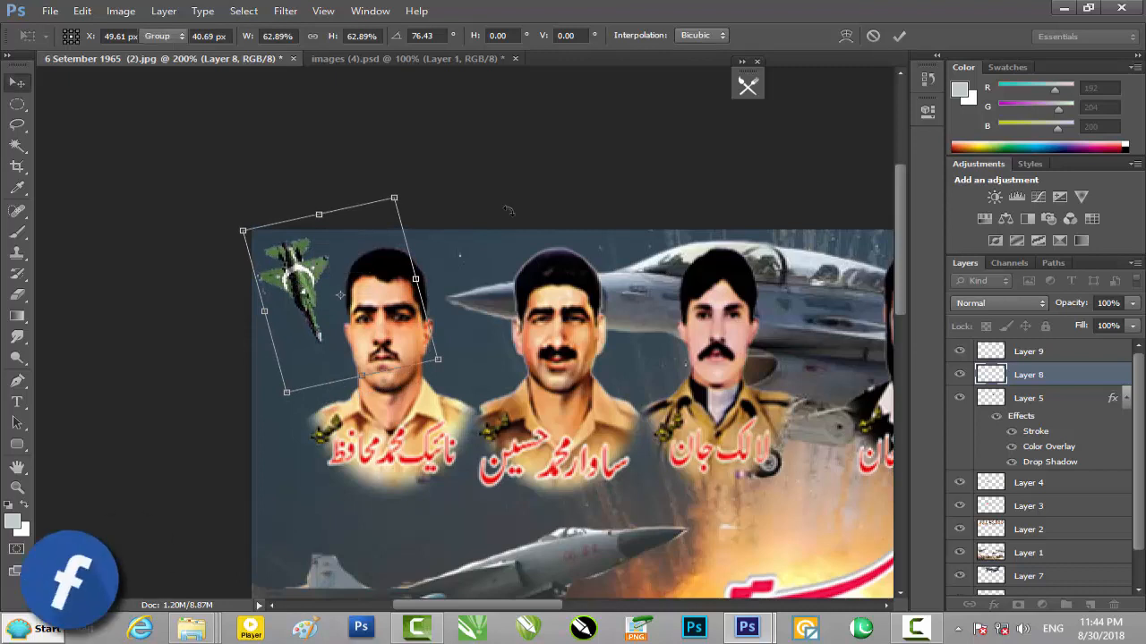
key("Return")
key("ctrl+minus")
key("ctrl+minus")
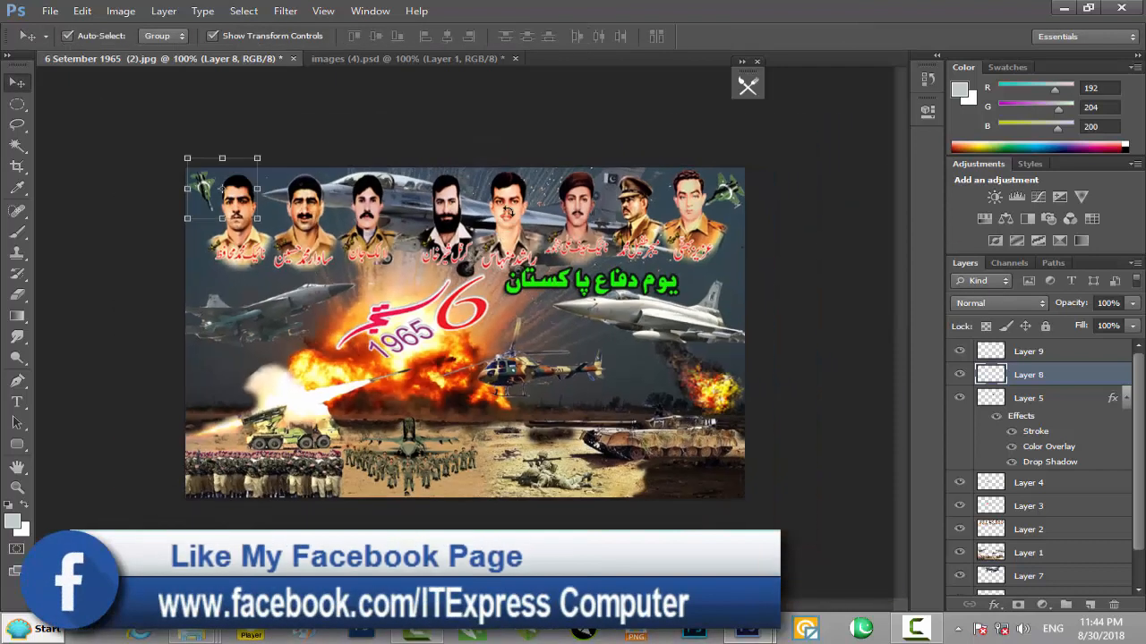
left_click(784, 249)
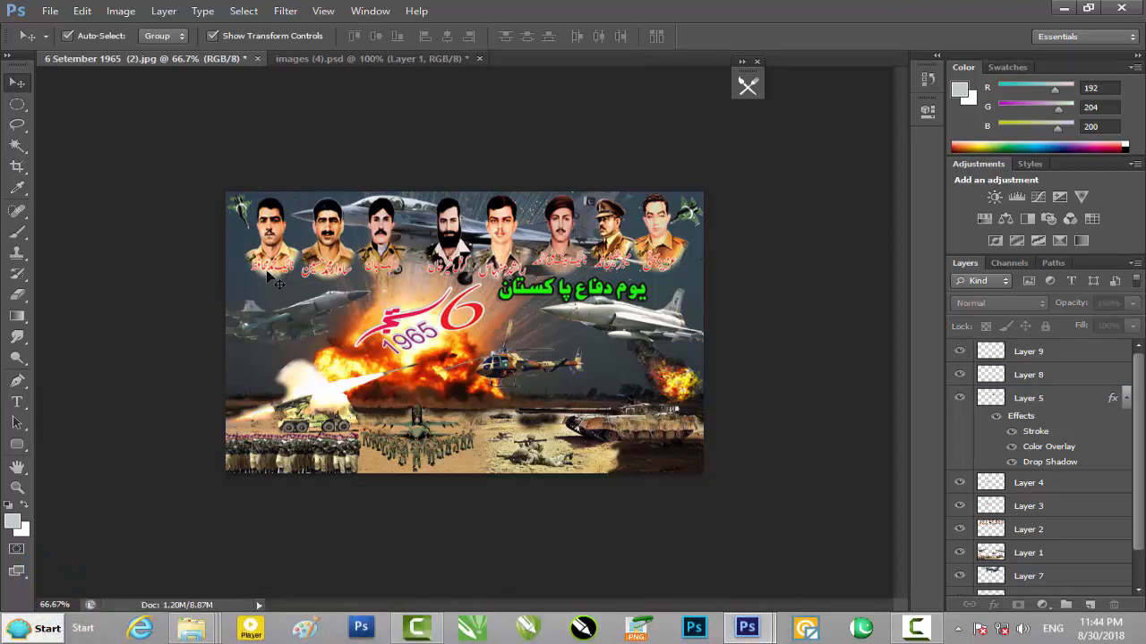
Step: Save the finished wallpaper as a JPEG copy named 6 Setember 1965 (3).jpg, accepting the JPEG options
key("ctrl+shift+s")
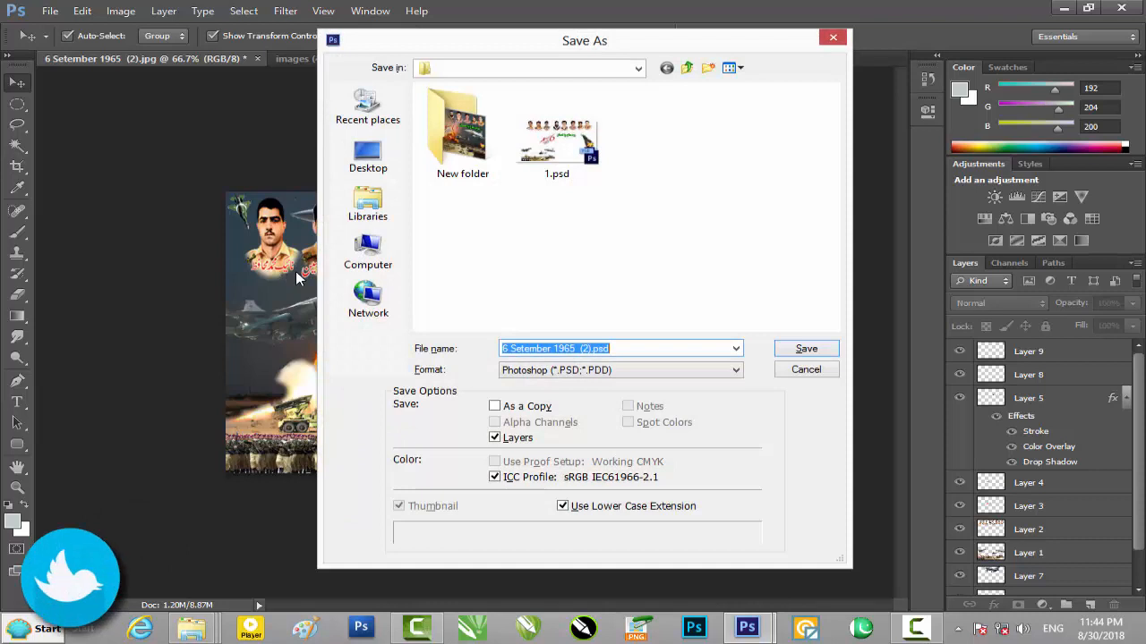
left_click(579, 370)
left_click(589, 471)
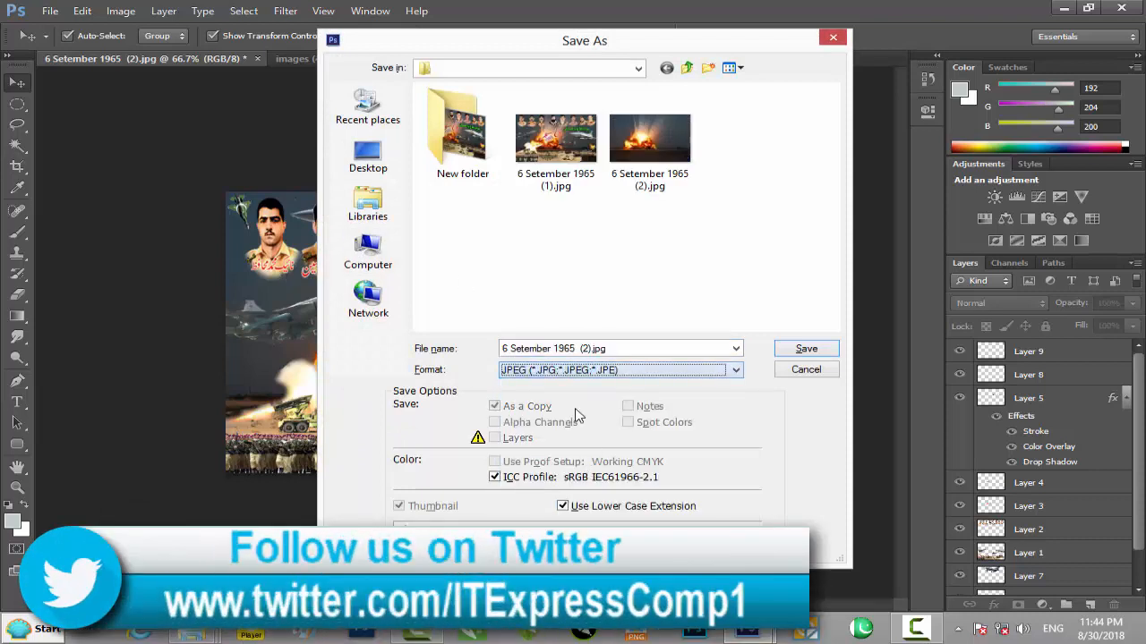
left_click(591, 349)
double_click(591, 349)
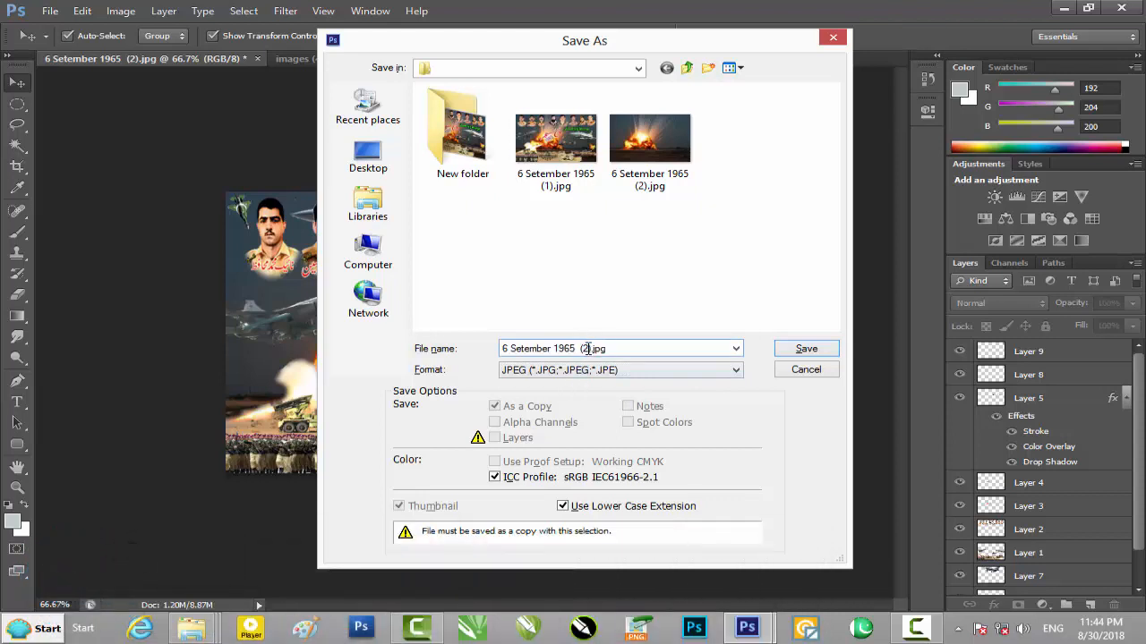
key("BackSpace")
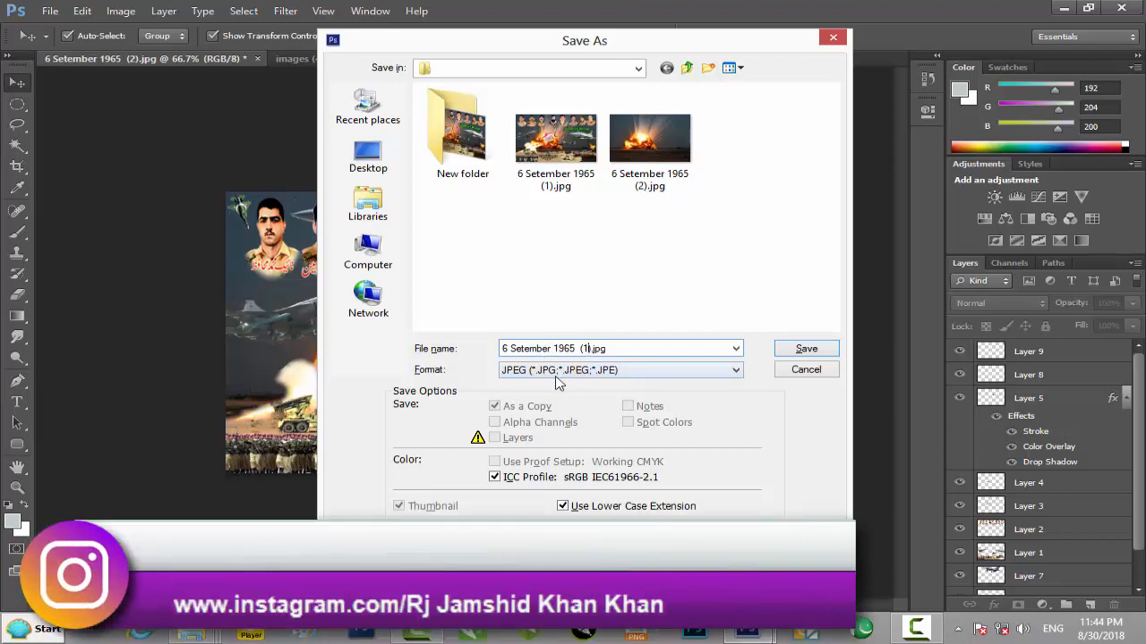
key("BackSpace")
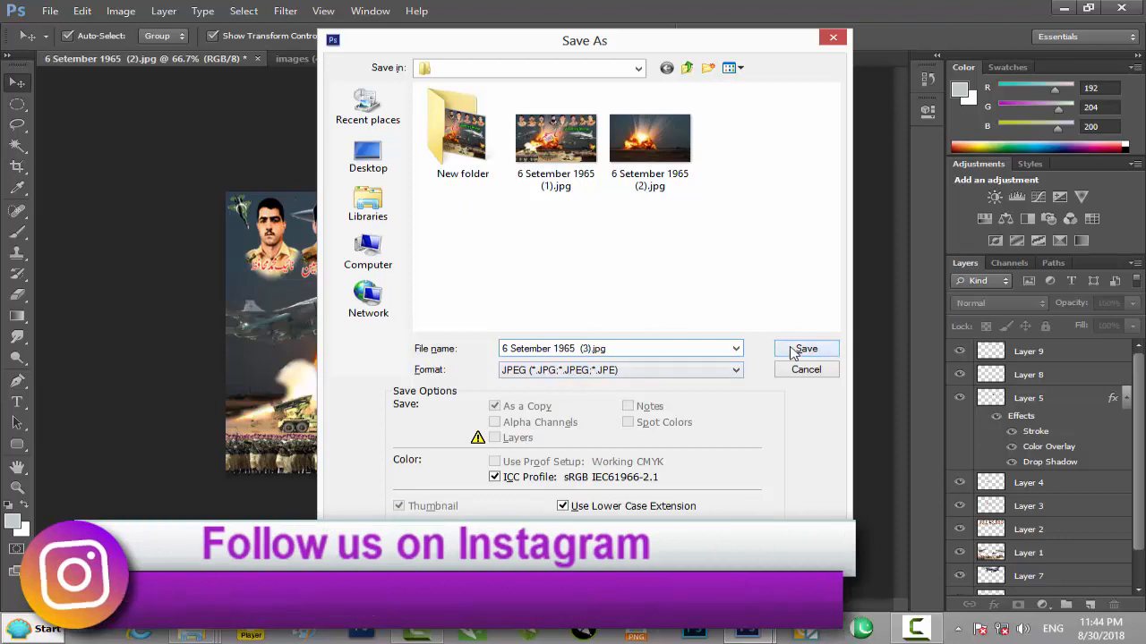
left_click(793, 350)
left_click(679, 161)
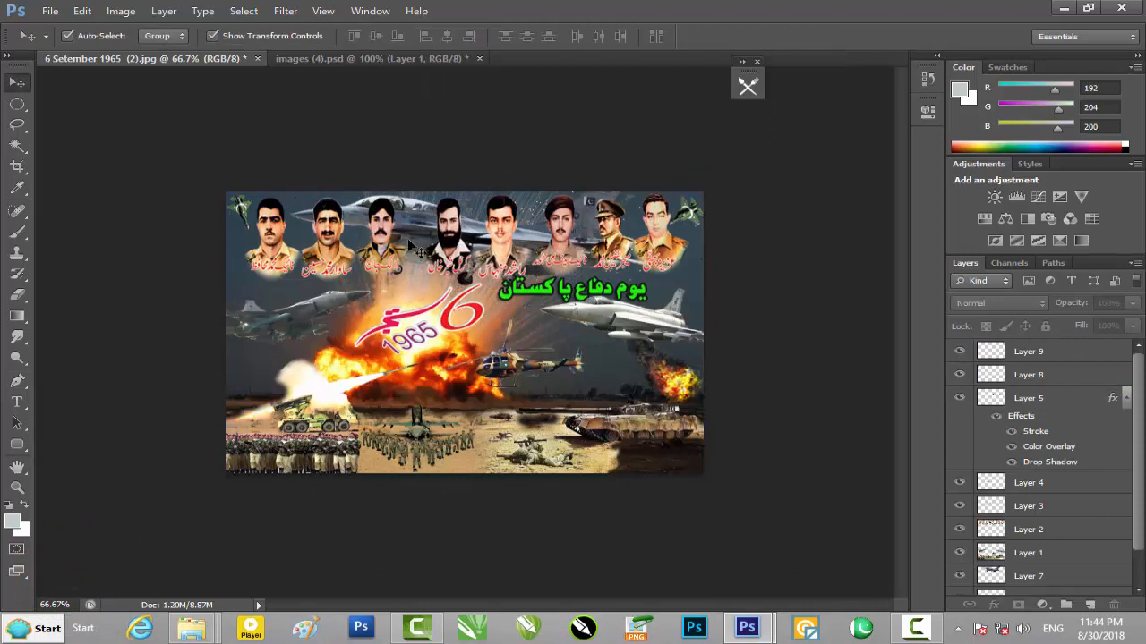
Step: Close the images (4).psd document without saving its changes
left_click_drag(629, 59, 438, 68)
left_click(524, 88)
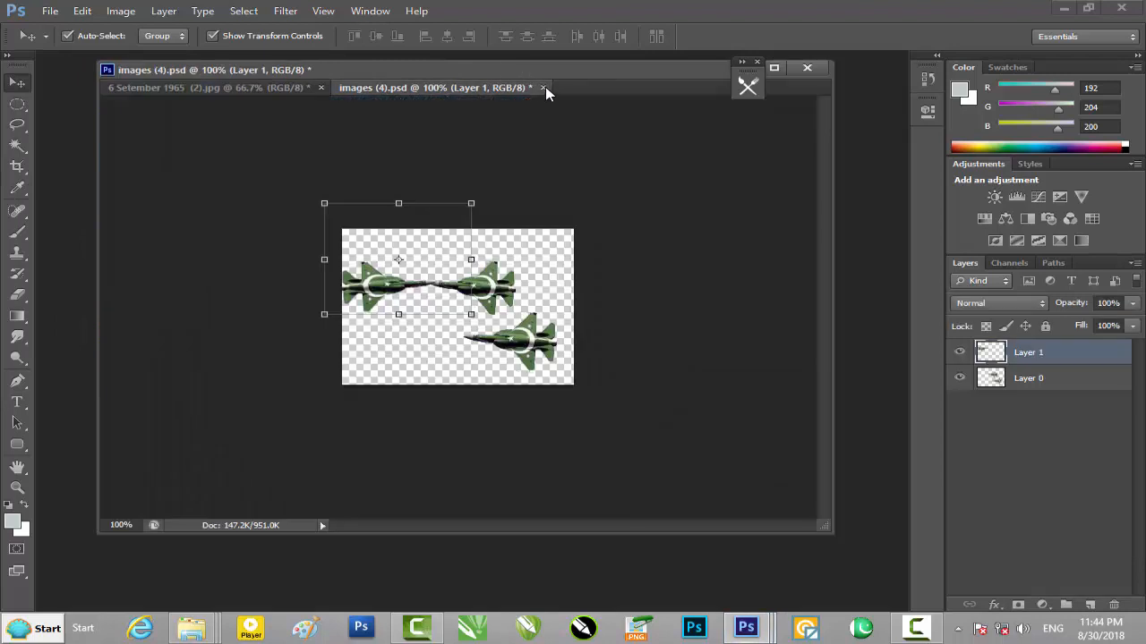
left_click(543, 86)
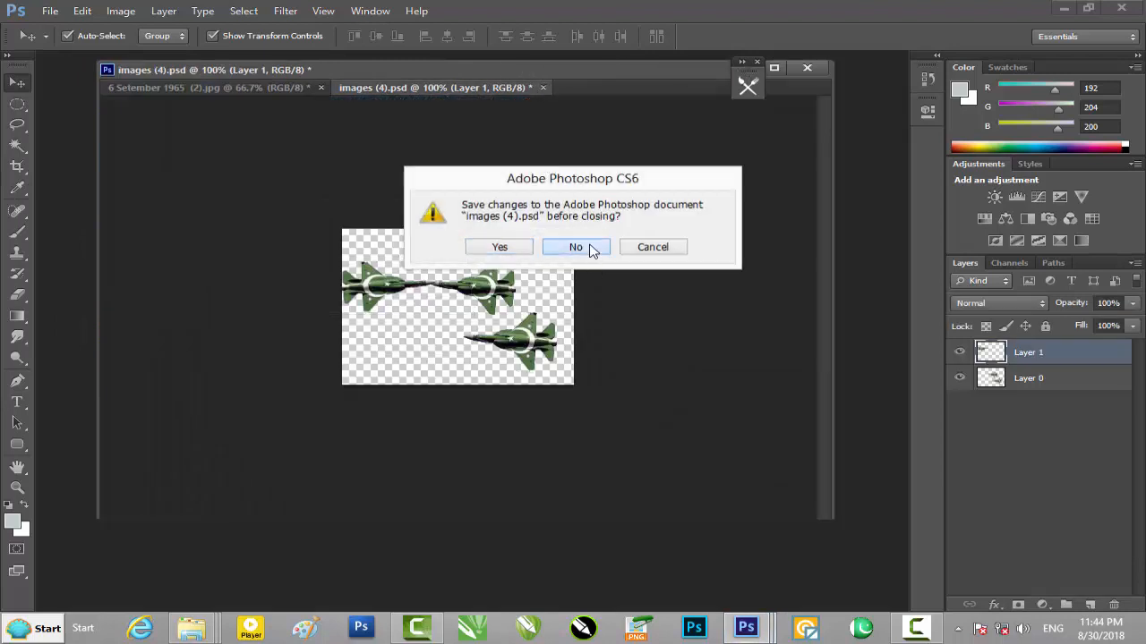
left_click(591, 250)
Step: Switch to the wallpaper's File Explorer folder, view 6 Setember 1965 (3).jpg in Windows Photo Viewer, close it and select 1.psd
left_click(1065, 9)
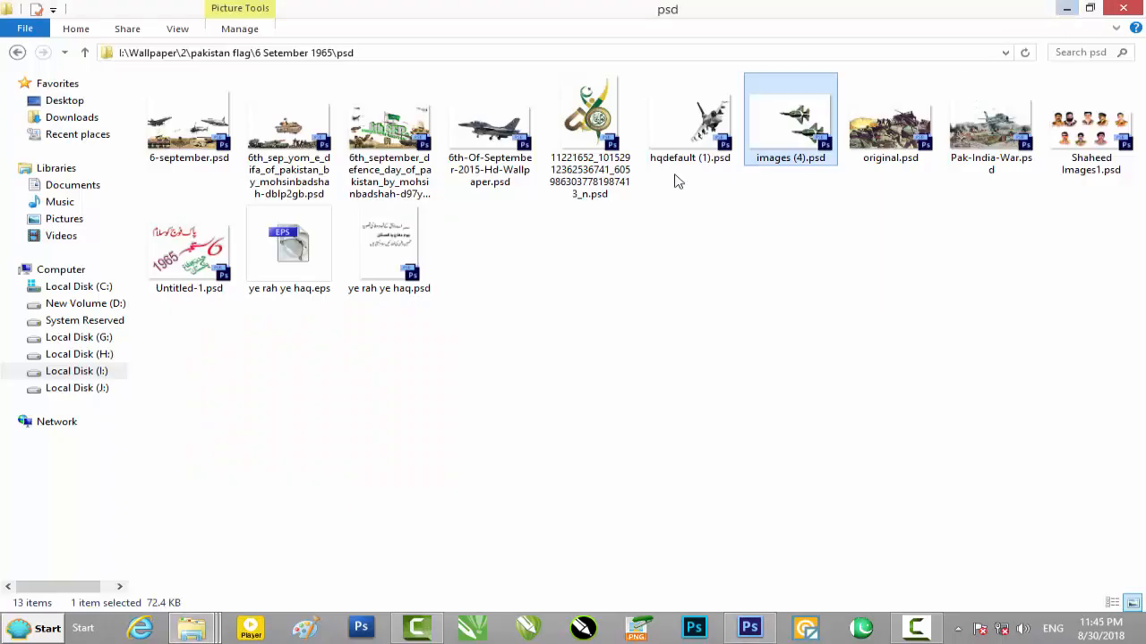
left_click(1067, 9)
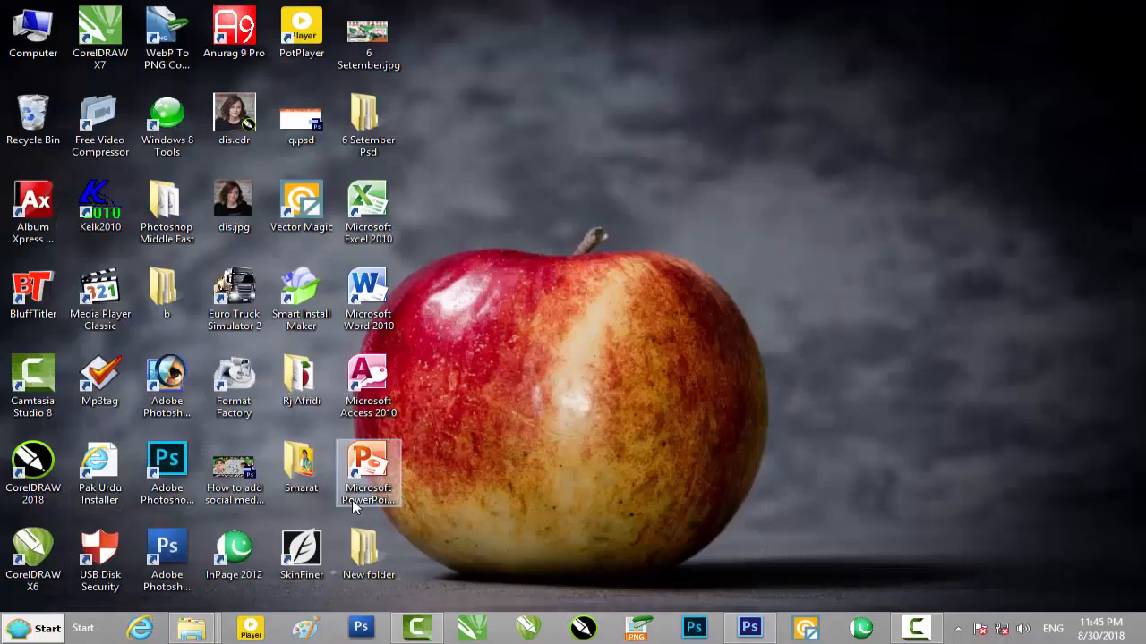
mouse_move(190, 634)
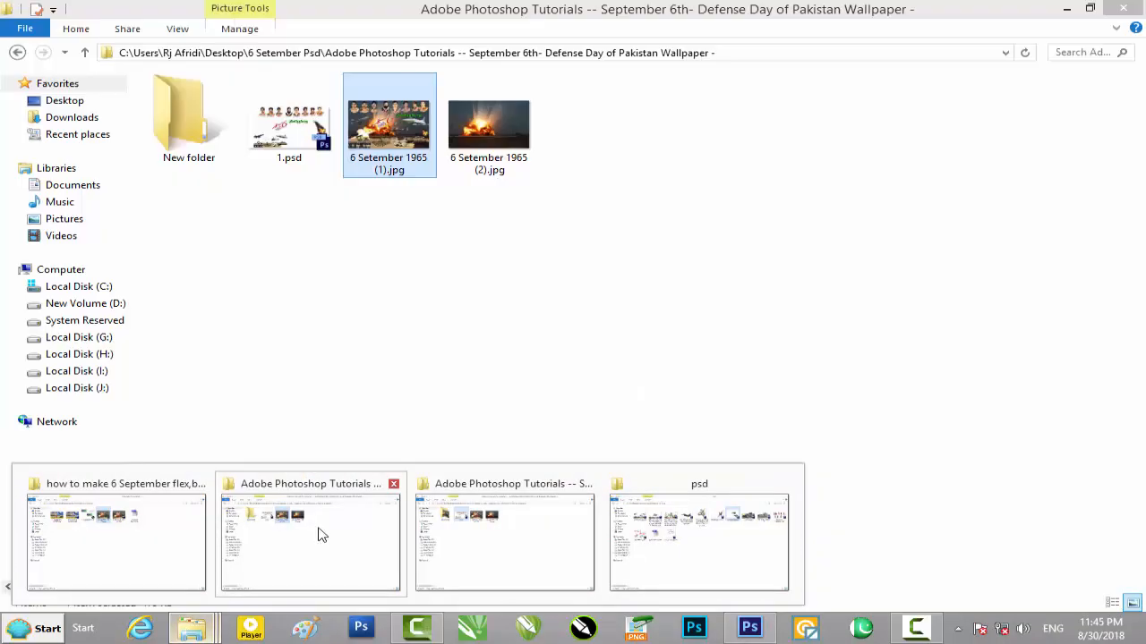
left_click(491, 528)
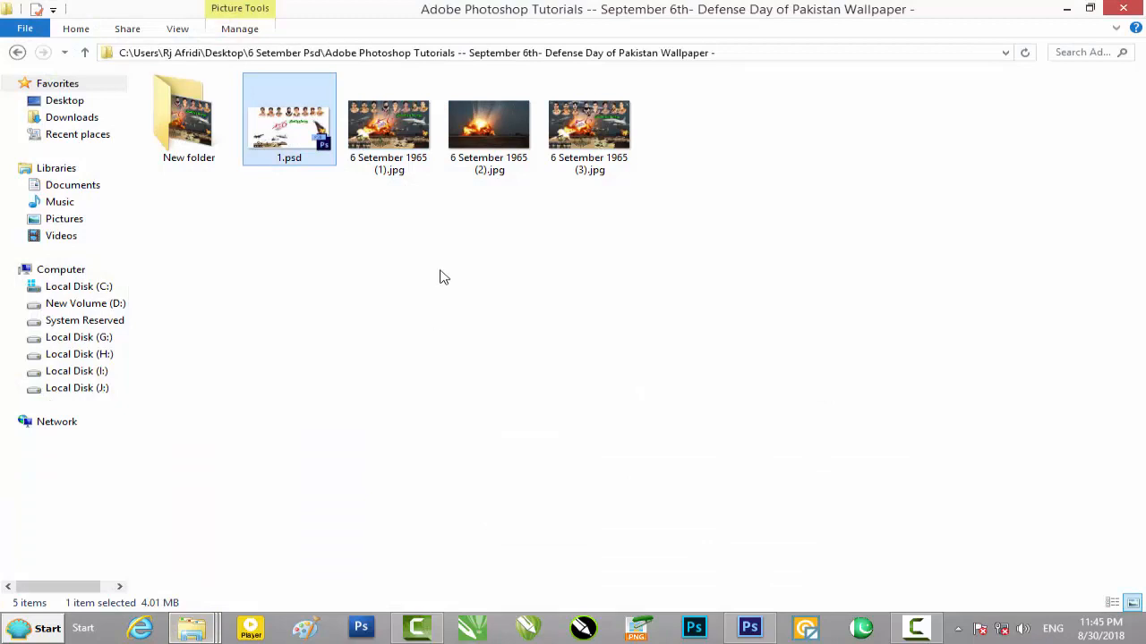
double_click(589, 170)
scroll(363, 197, "up", 2)
scroll(358, 196, "down", 2)
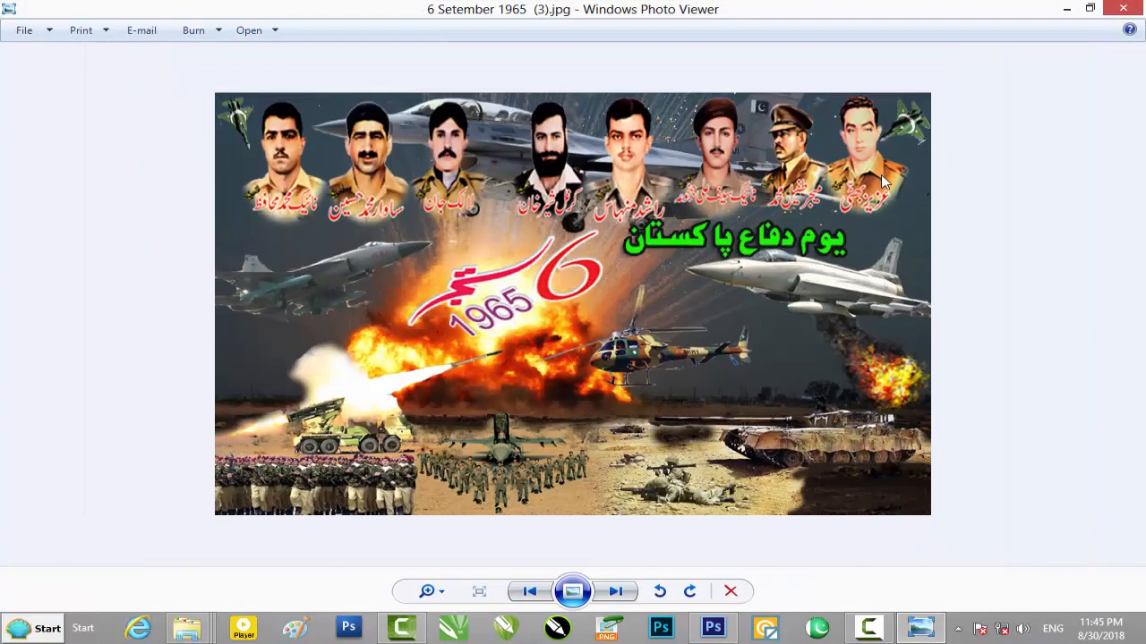
left_click(1123, 8)
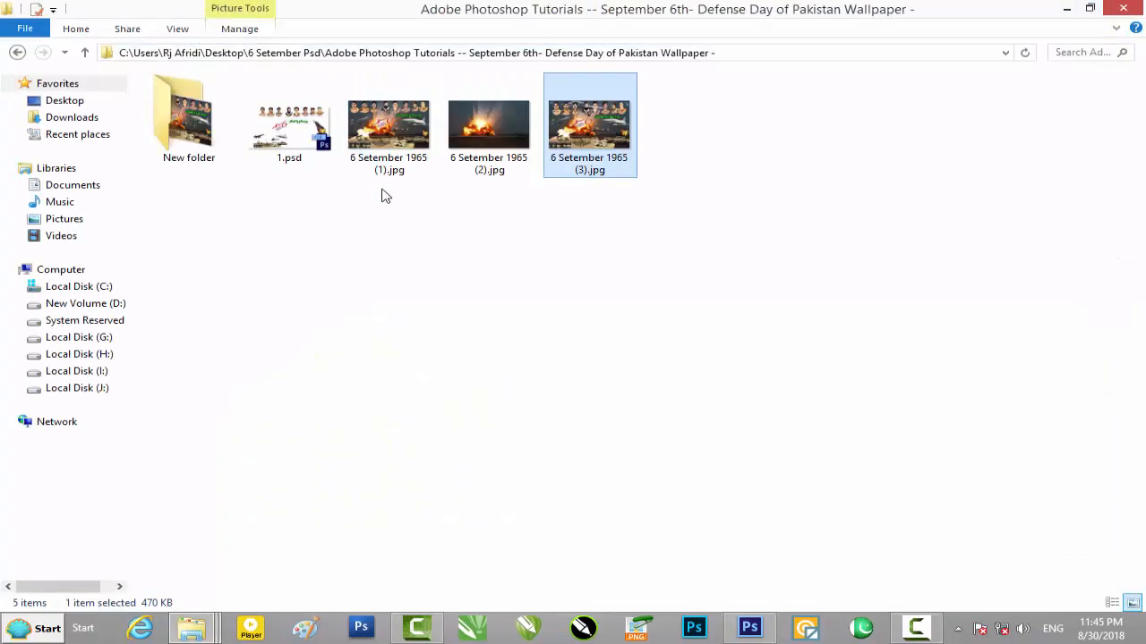
left_click(307, 159)
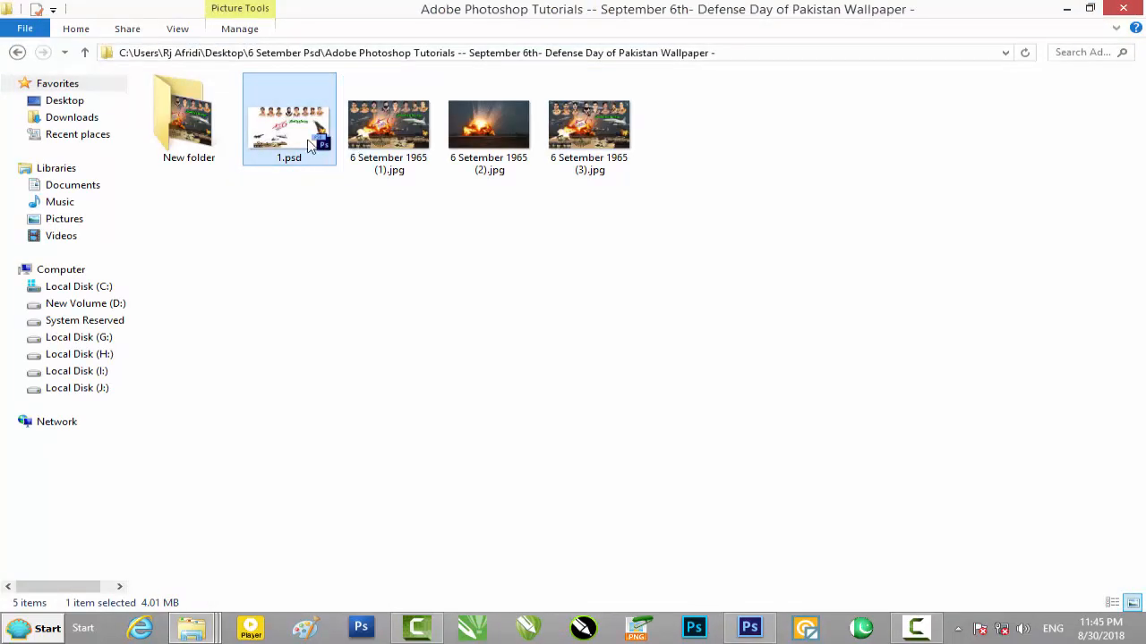